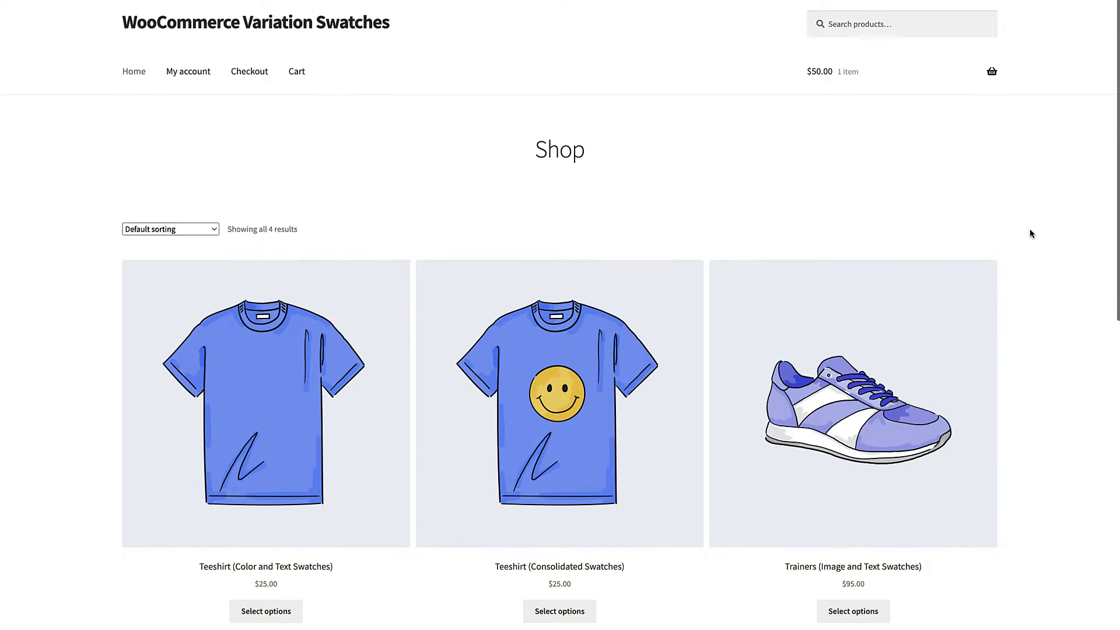
{"action": "scroll", "coordinate": [1029, 233], "scroll_direction": "down", "scroll_amount": 2}
{"action": "scroll", "coordinate": [1030, 233], "scroll_direction": "down", "scroll_amount": 2}
{"action": "scroll", "coordinate": [1031, 233], "scroll_direction": "down", "scroll_amount": 1}
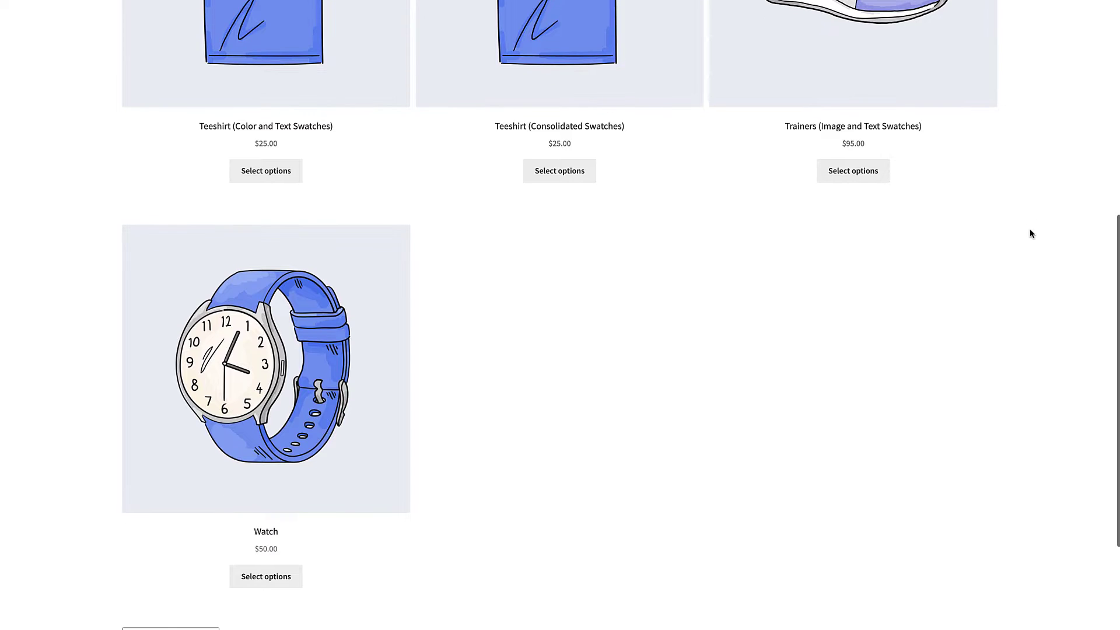
Step: On the Watch product page, choose Blue as the Strap Color
{"action": "left_click", "coordinate": [358, 326]}
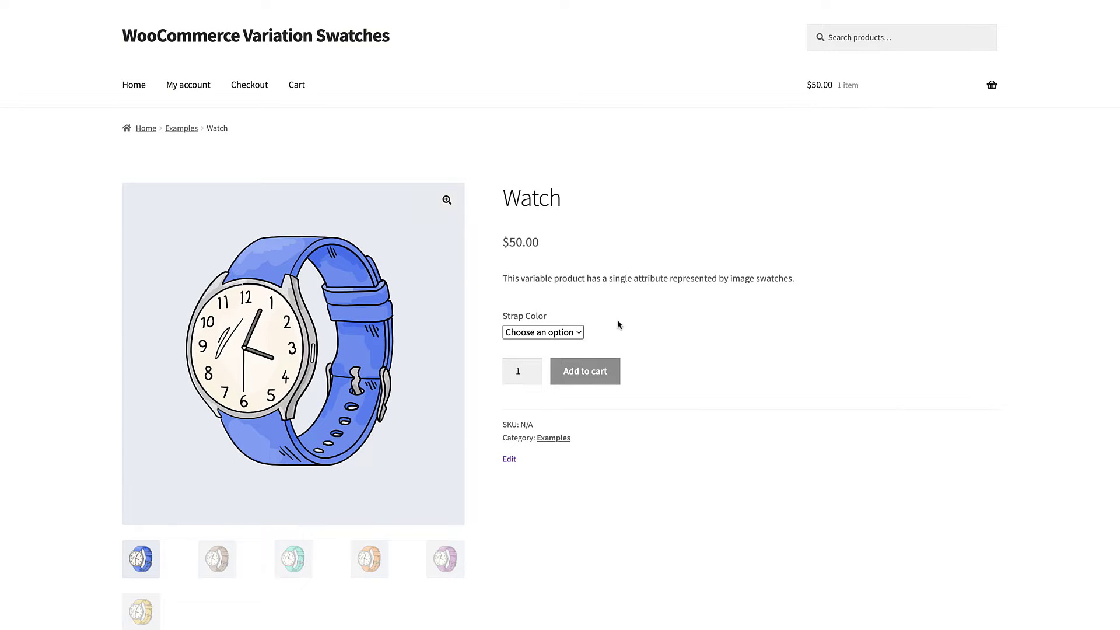
{"action": "left_click", "coordinate": [563, 333]}
{"action": "left_click", "coordinate": [561, 349]}
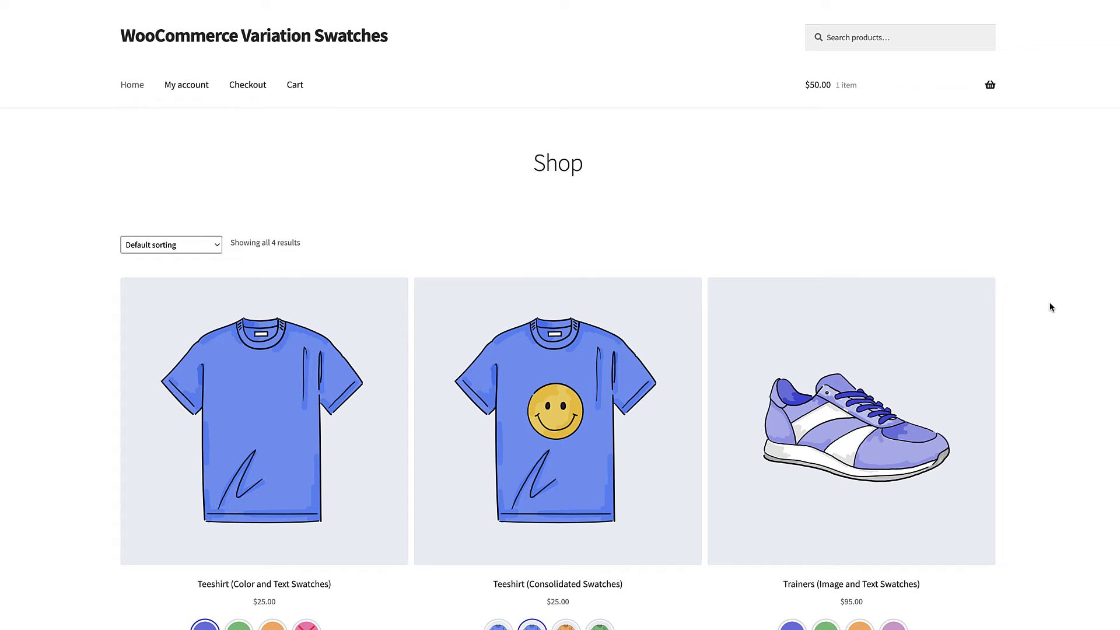
{"action": "scroll", "coordinate": [1051, 307], "scroll_direction": "down", "scroll_amount": 5}
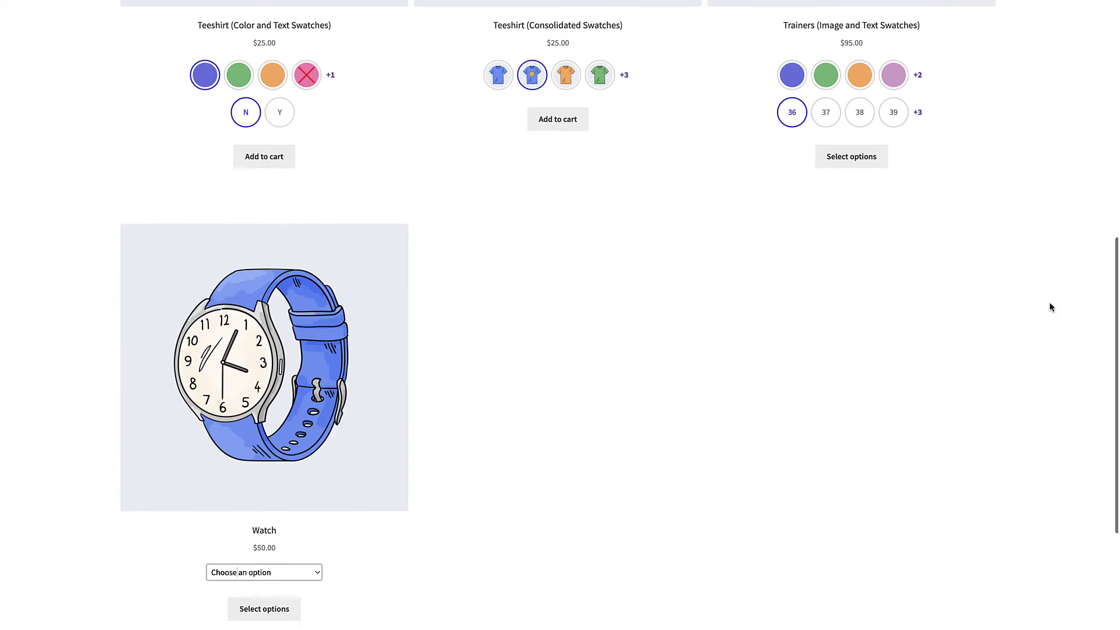
{"action": "scroll", "coordinate": [1051, 307], "scroll_direction": "down", "scroll_amount": 1}
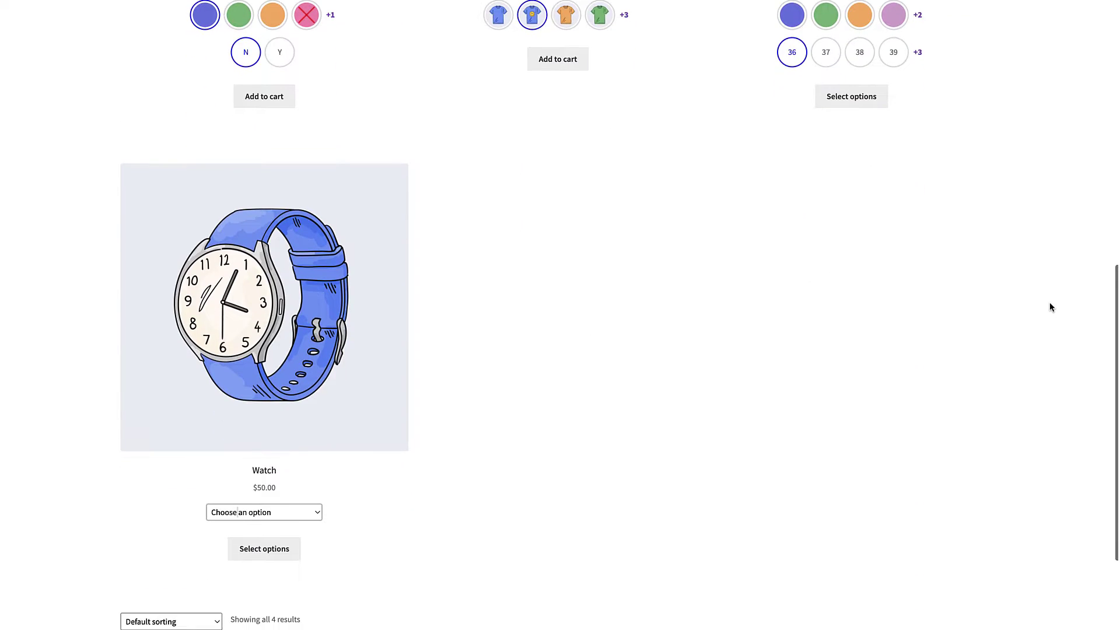
Step: From the shop listing, add a Blue Watch to the cart
{"action": "left_click", "coordinate": [259, 512]}
{"action": "left_click", "coordinate": [260, 525]}
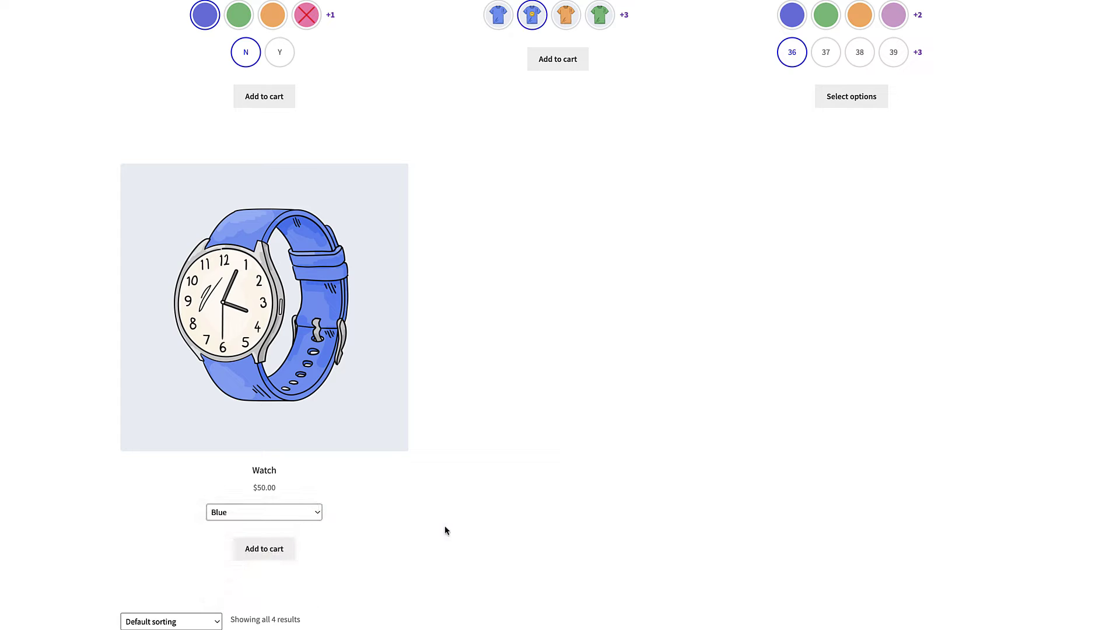
{"action": "left_click", "coordinate": [260, 549]}
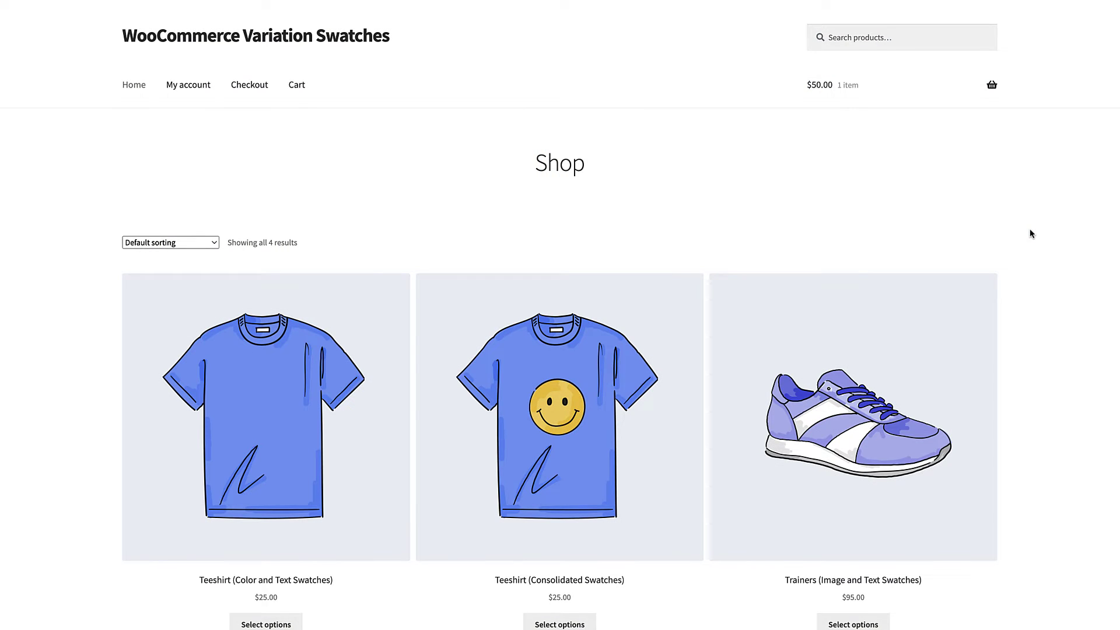
{"action": "scroll", "coordinate": [1030, 234], "scroll_direction": "down", "scroll_amount": 1}
{"action": "scroll", "coordinate": [1030, 233], "scroll_direction": "down", "scroll_amount": 3}
{"action": "scroll", "coordinate": [1030, 233], "scroll_direction": "down", "scroll_amount": 1}
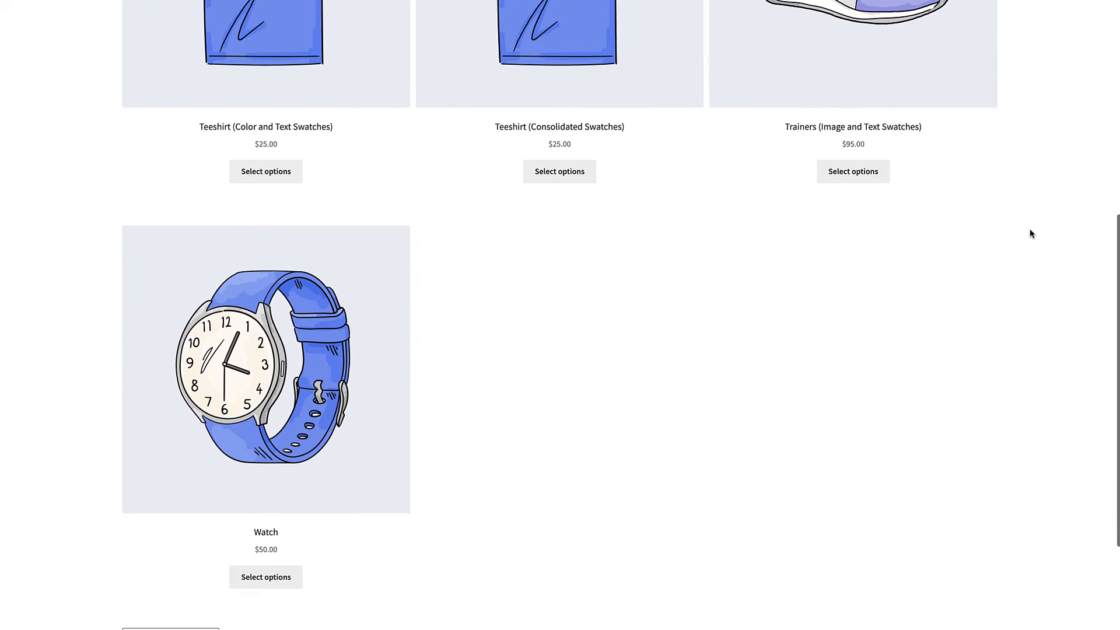
Step: Select the Blue strap colour on the Watch product page
{"action": "left_click", "coordinate": [355, 328]}
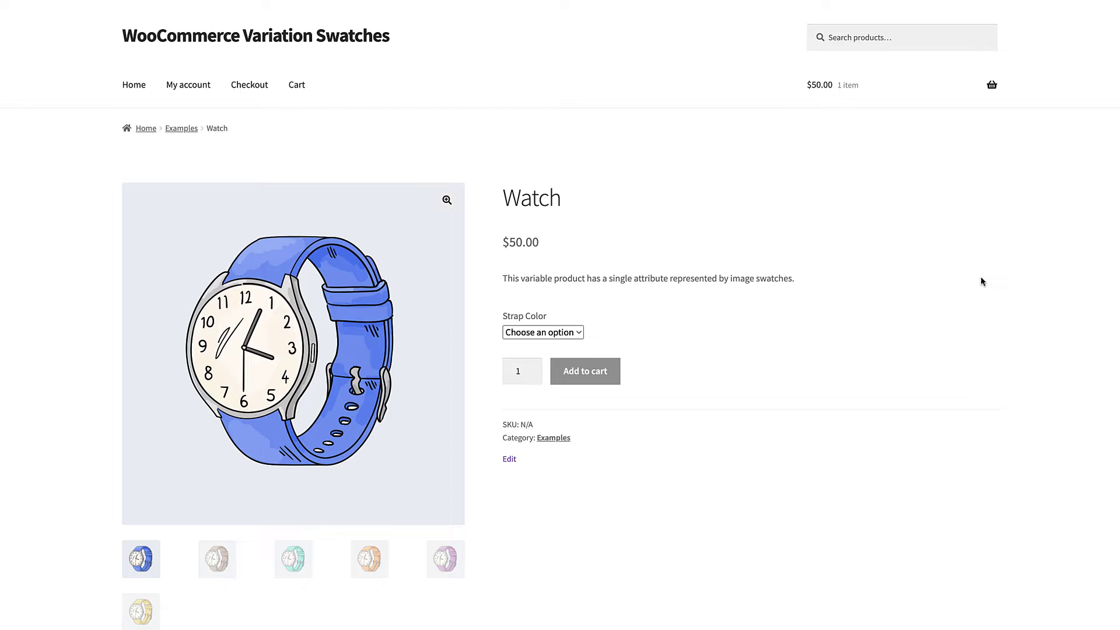
{"action": "left_click", "coordinate": [574, 331]}
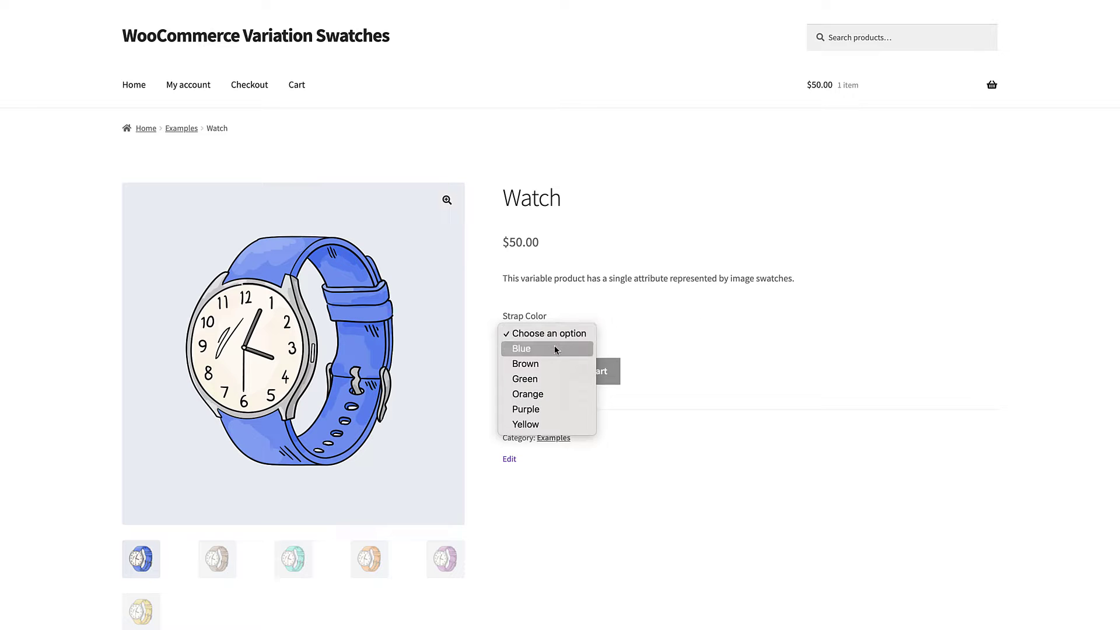
{"action": "left_click", "coordinate": [561, 348]}
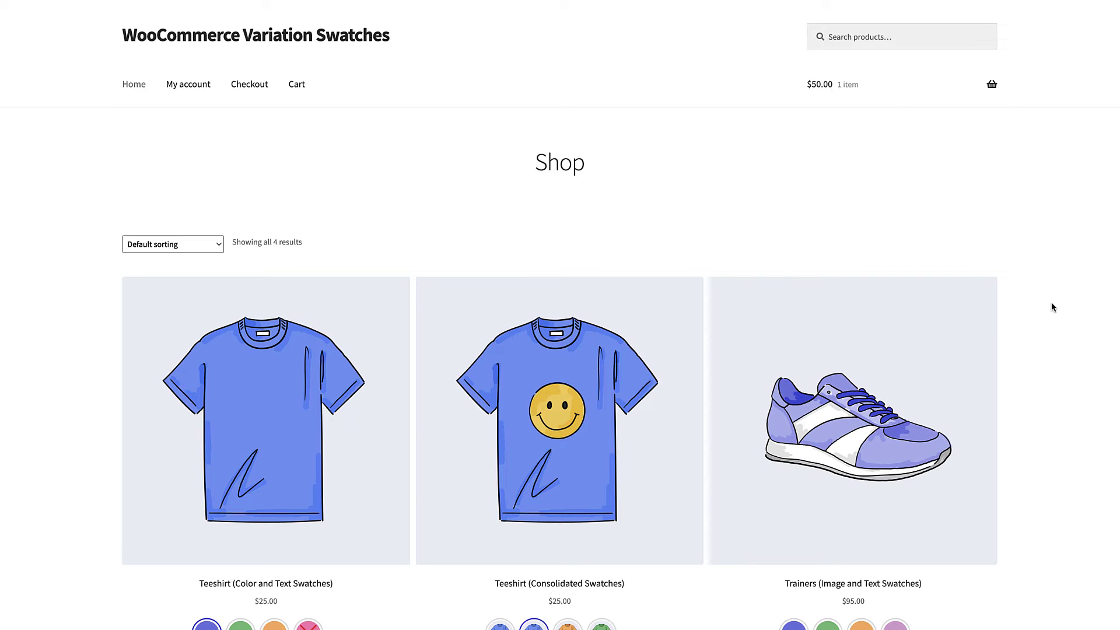
{"action": "scroll", "coordinate": [1052, 307], "scroll_direction": "down", "scroll_amount": 3}
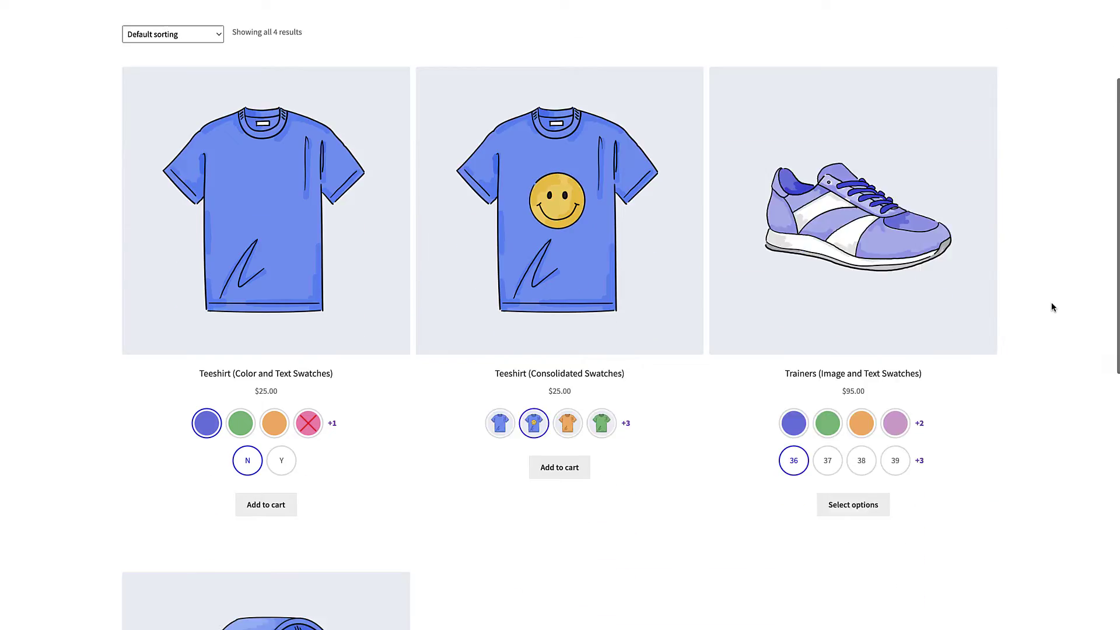
{"action": "scroll", "coordinate": [1053, 306], "scroll_direction": "down", "scroll_amount": 4}
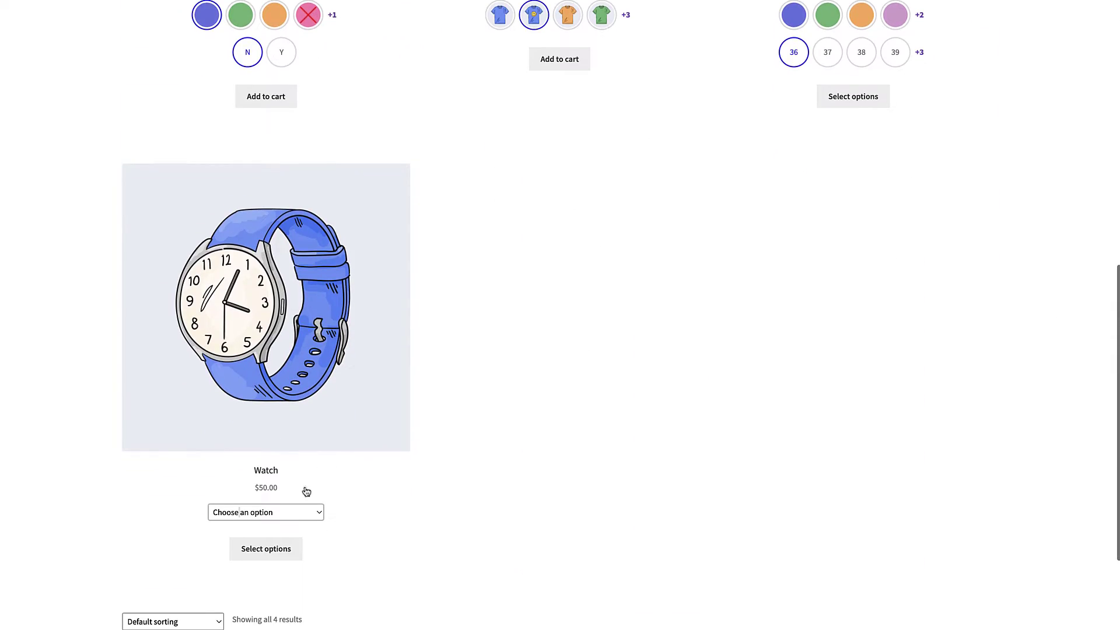
Step: Pick Blue for the Watch on the shop listing and add it to the cart
{"action": "left_click", "coordinate": [261, 514]}
{"action": "left_click", "coordinate": [262, 525]}
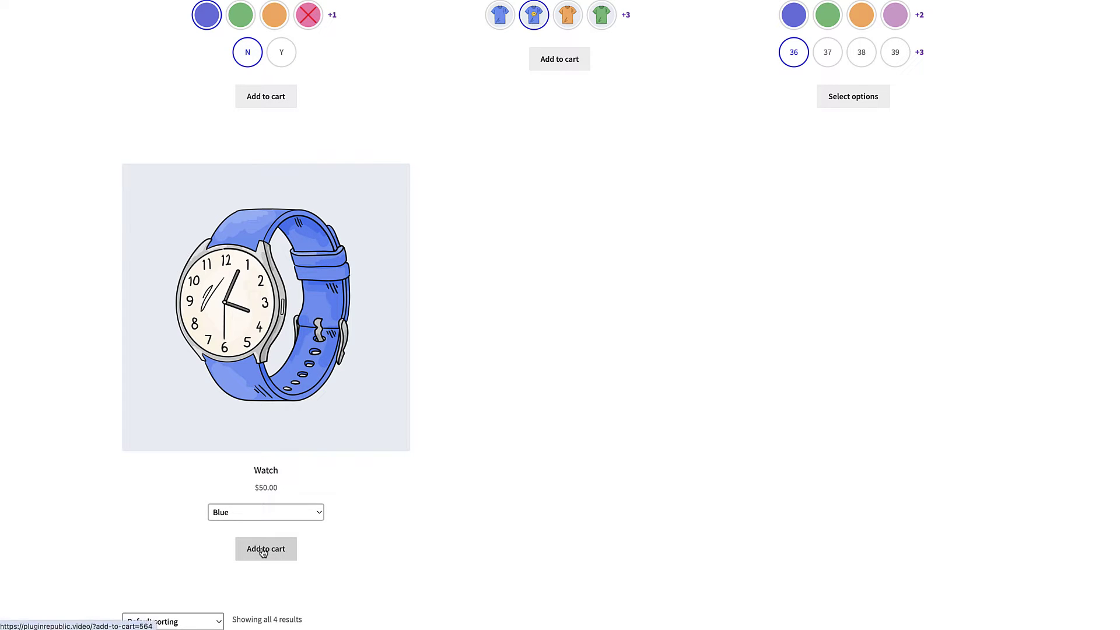
{"action": "left_click", "coordinate": [262, 549]}
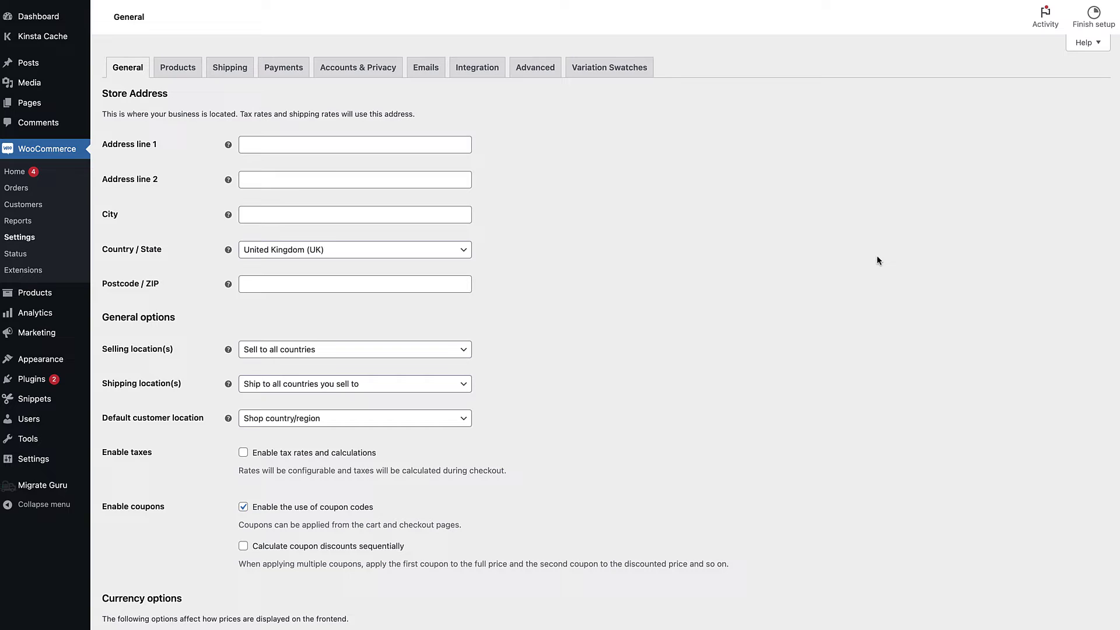
Step: Save the Variation Swatches General settings with swatches shown on shop and archive pages
{"action": "left_click", "coordinate": [589, 75]}
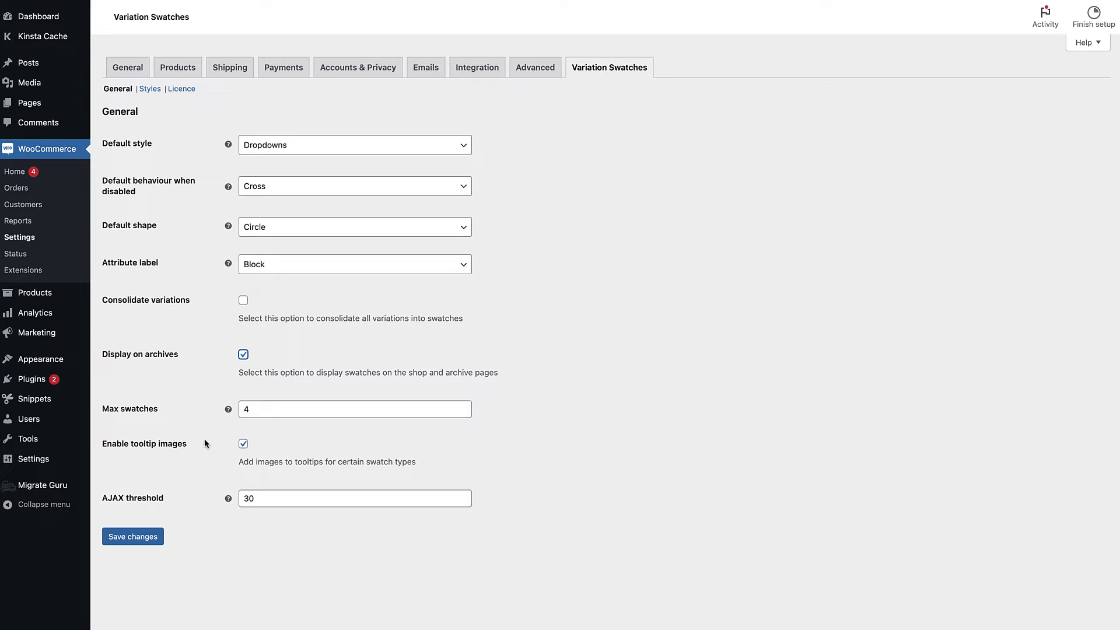
{"action": "left_click", "coordinate": [154, 538]}
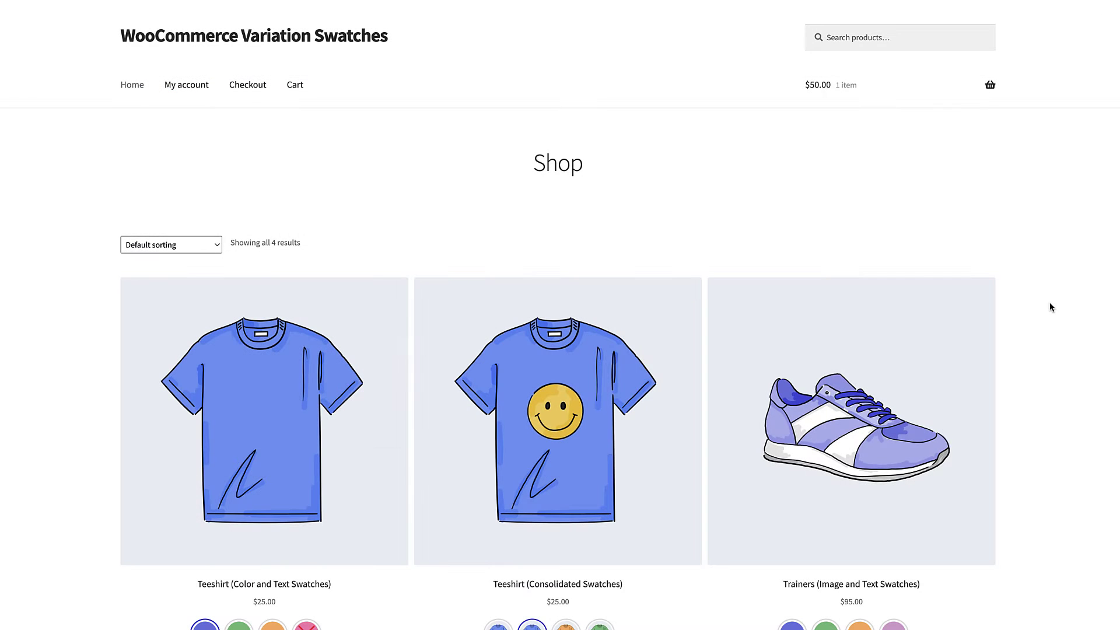
{"action": "scroll", "coordinate": [1051, 308], "scroll_direction": "down", "scroll_amount": 4}
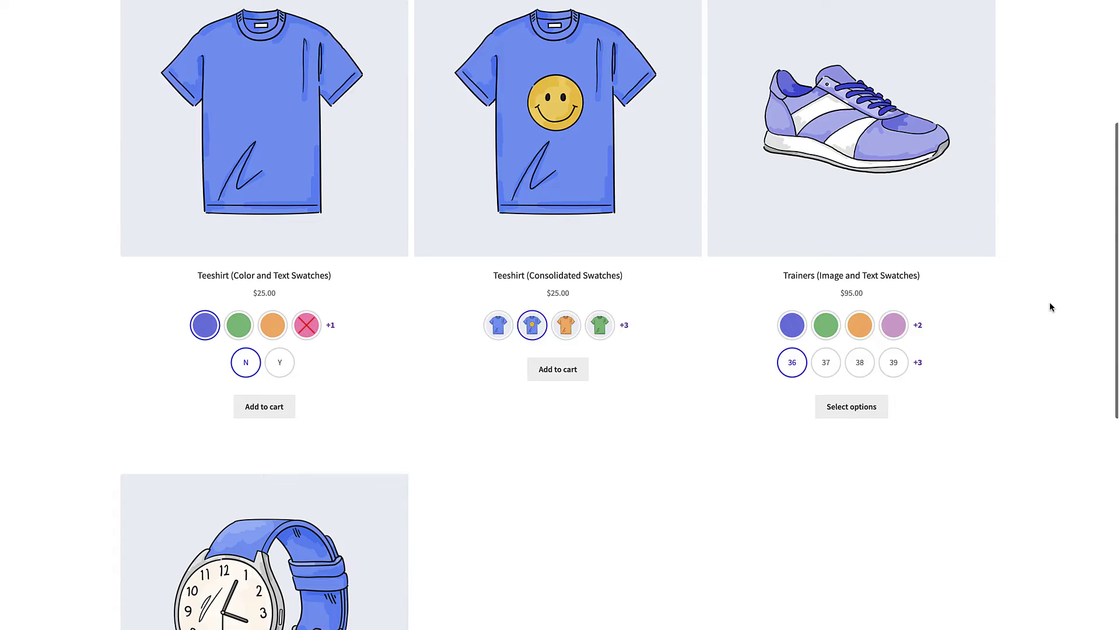
{"action": "scroll", "coordinate": [1051, 307], "scroll_direction": "down", "scroll_amount": 3}
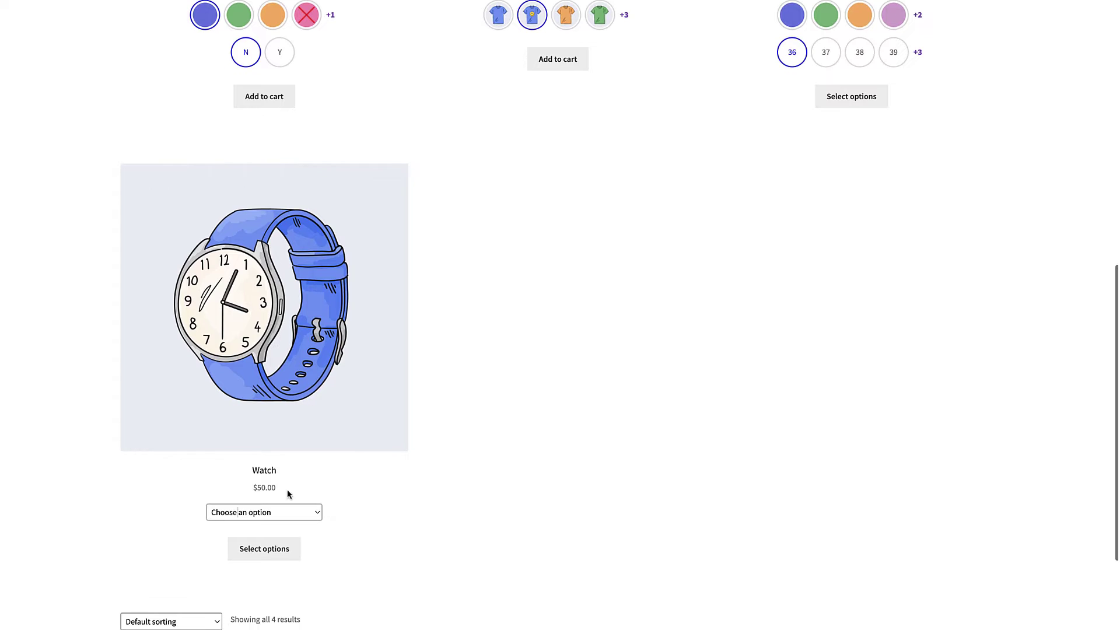
Step: Choose Blue in the Watch dropdown on the shop and add it to the cart
{"action": "left_click", "coordinate": [259, 512]}
{"action": "left_click", "coordinate": [260, 525]}
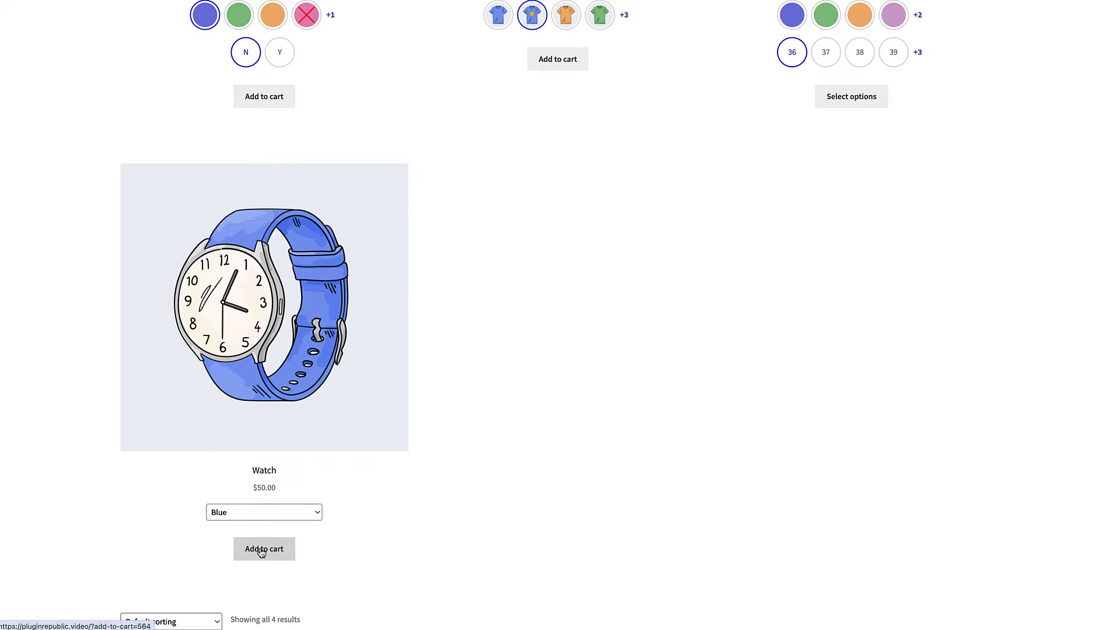
{"action": "left_click", "coordinate": [260, 550]}
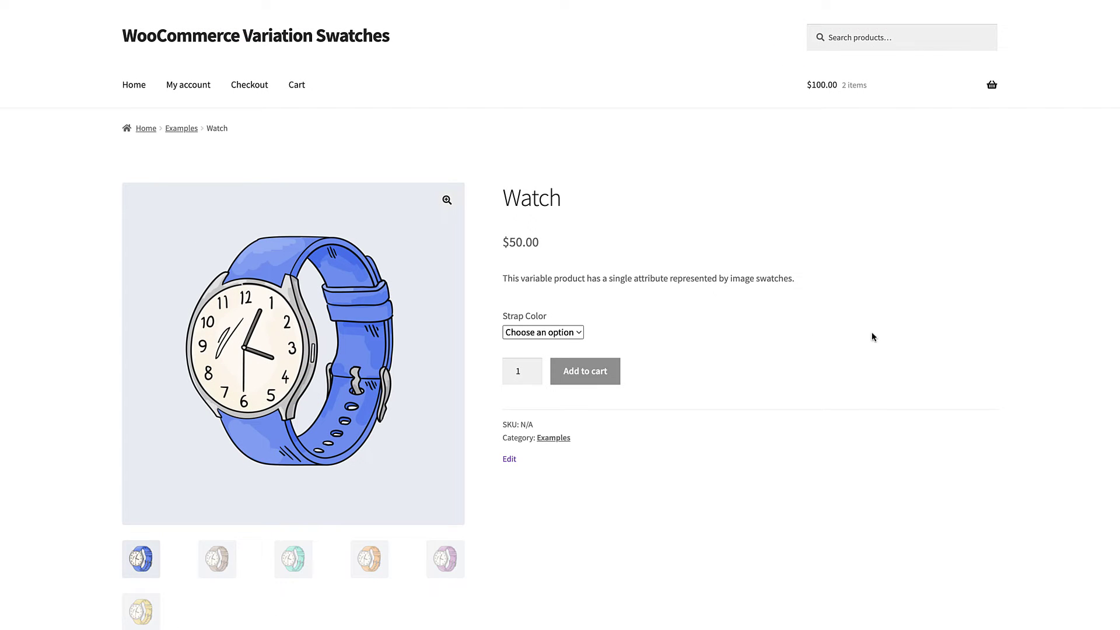
Step: Try Blue, Green and Purple straps on the Watch and clear them, then pick blue on Watch (Color Swatches)
{"action": "left_click", "coordinate": [560, 333]}
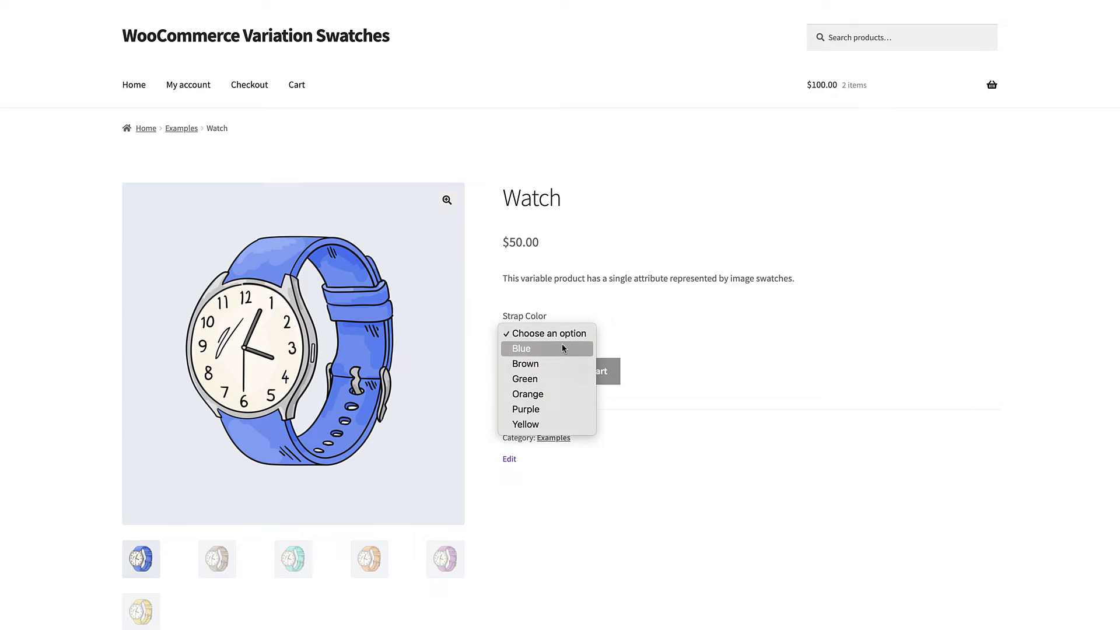
{"action": "left_click", "coordinate": [562, 347]}
{"action": "left_click", "coordinate": [560, 332]}
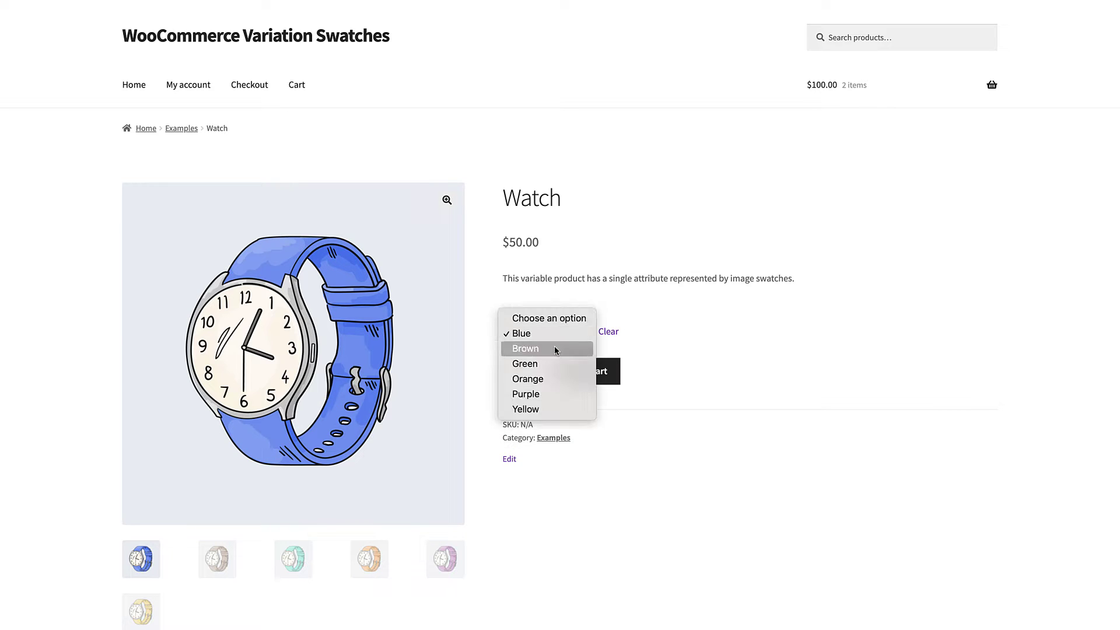
{"action": "left_click", "coordinate": [552, 361]}
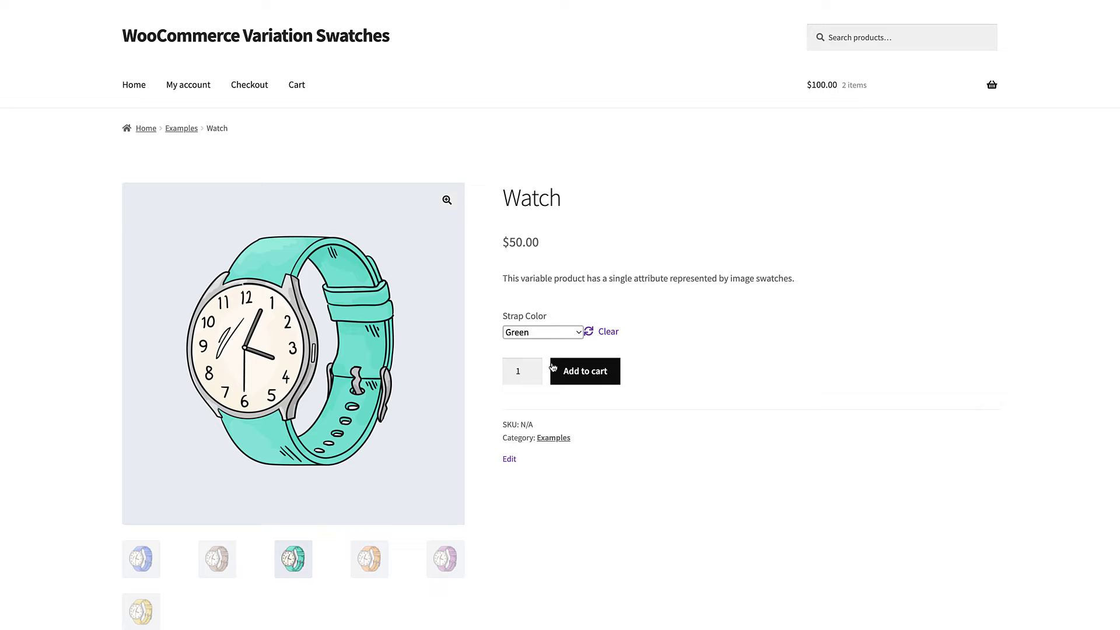
{"action": "left_click", "coordinate": [558, 334]}
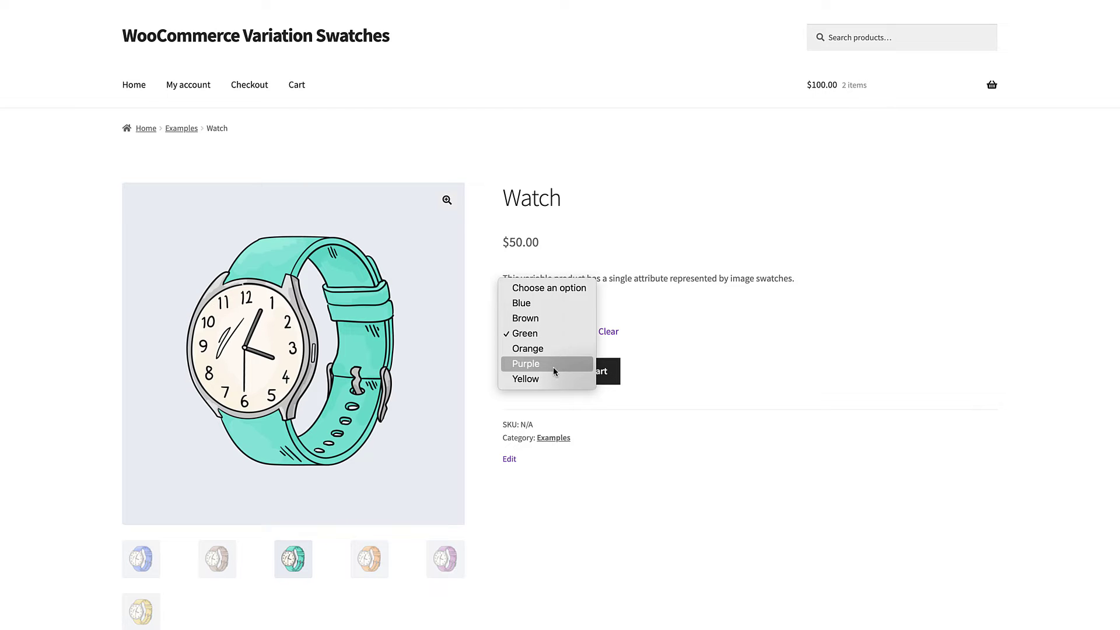
{"action": "left_click", "coordinate": [553, 363]}
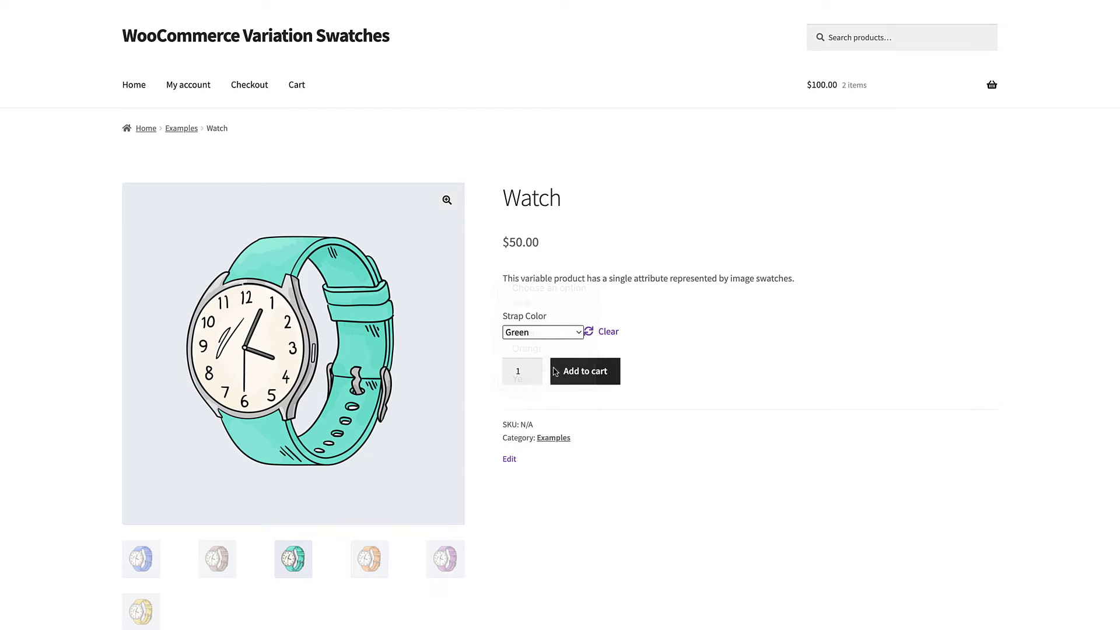
{"action": "left_click", "coordinate": [592, 332]}
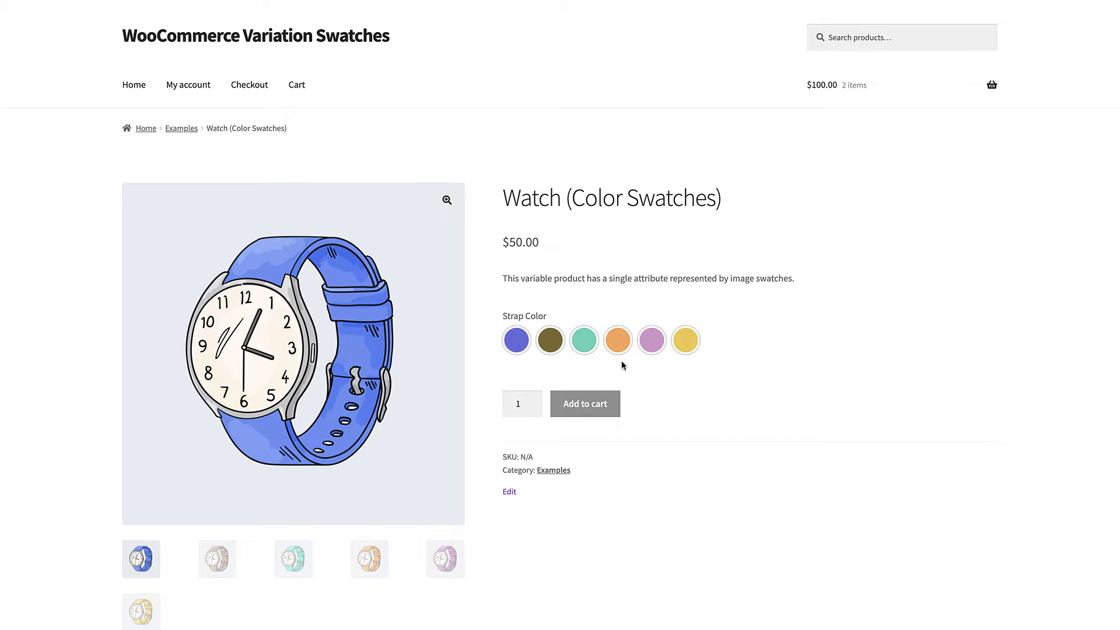
{"action": "left_click", "coordinate": [520, 344]}
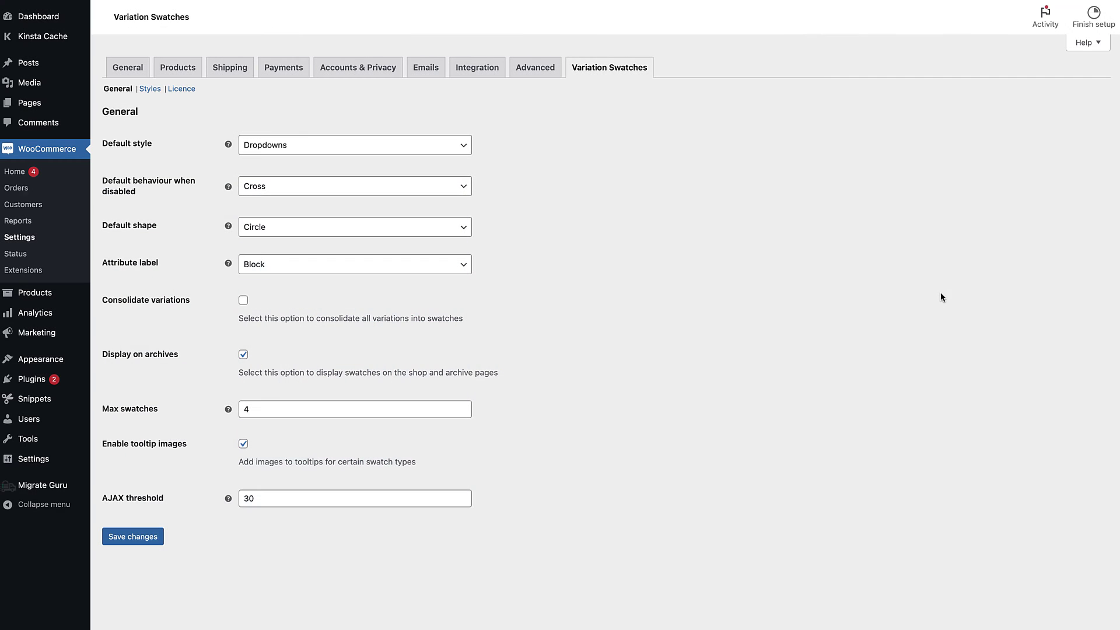
{"action": "mouse_move", "coordinate": [35, 293]}
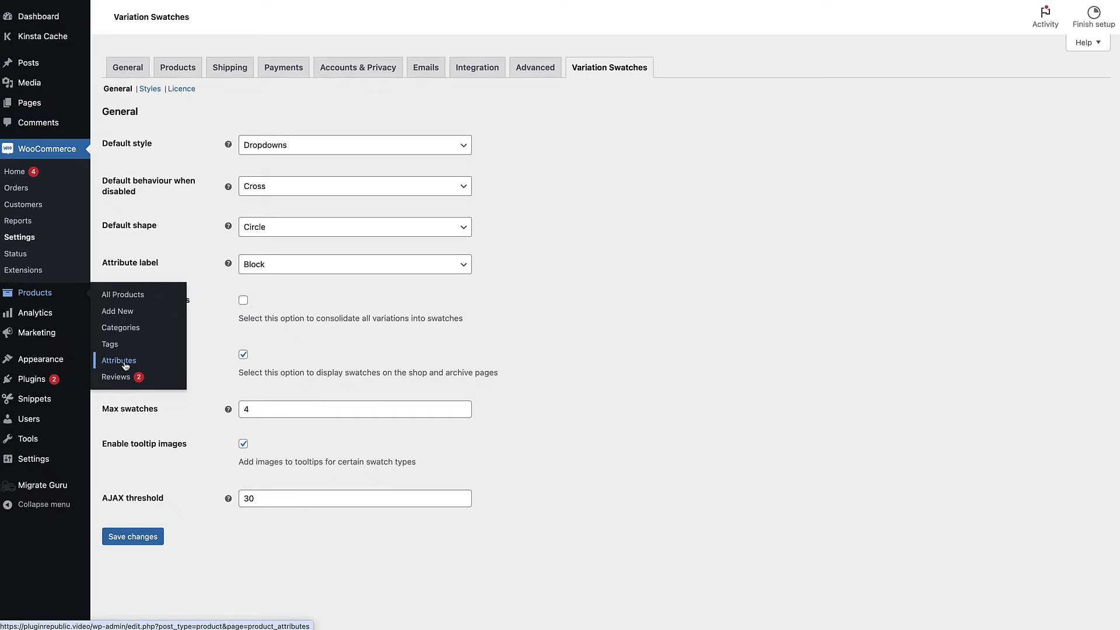
Step: Check and save the colour of the Blue term under the Strap Color attribute
{"action": "left_click", "coordinate": [124, 366]}
{"action": "mouse_move", "coordinate": [478, 246]}
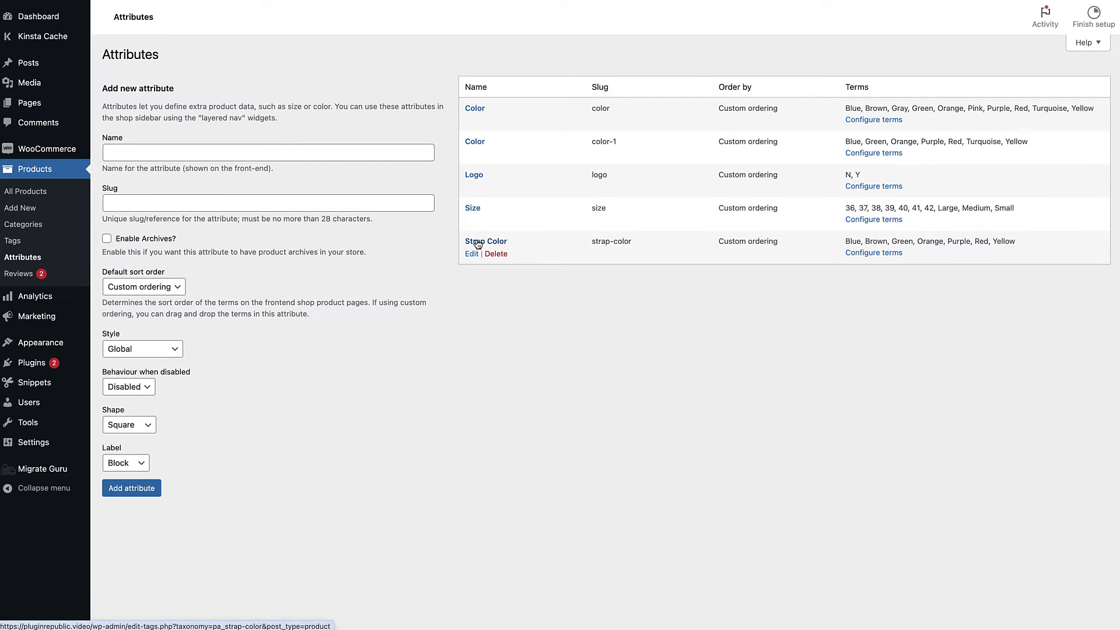
{"action": "left_click", "coordinate": [867, 253]}
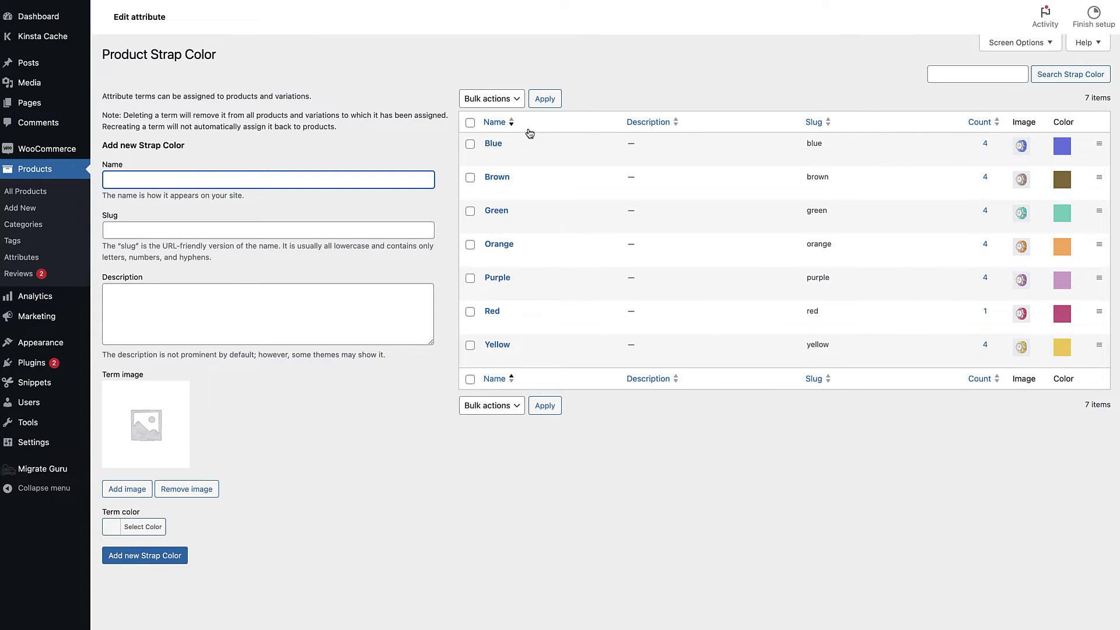
{"action": "left_click", "coordinate": [490, 144]}
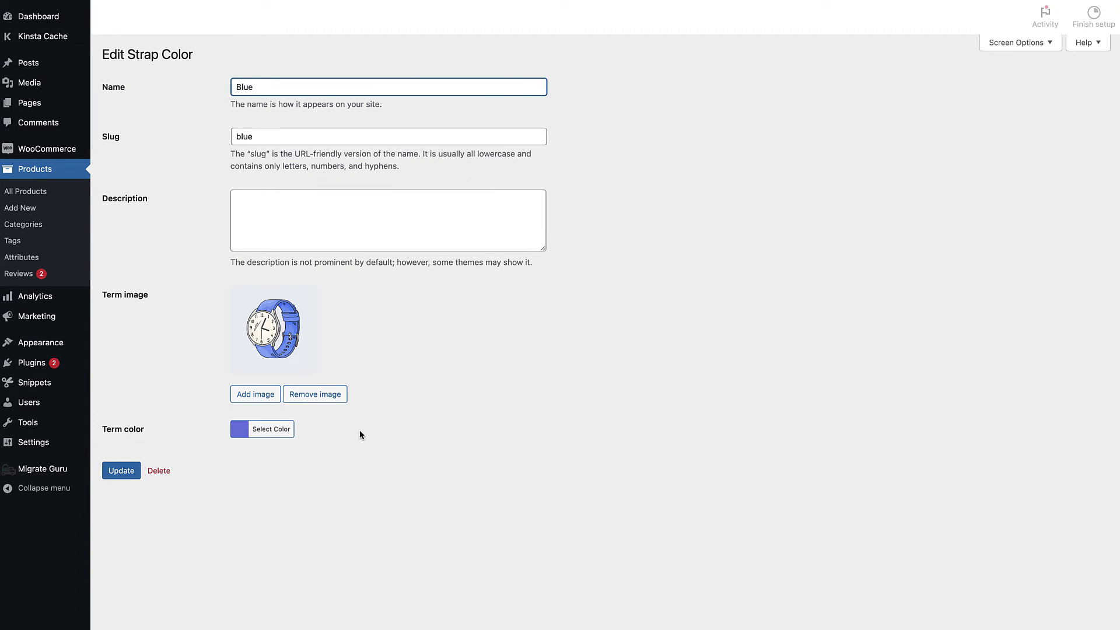
{"action": "left_click", "coordinate": [263, 433]}
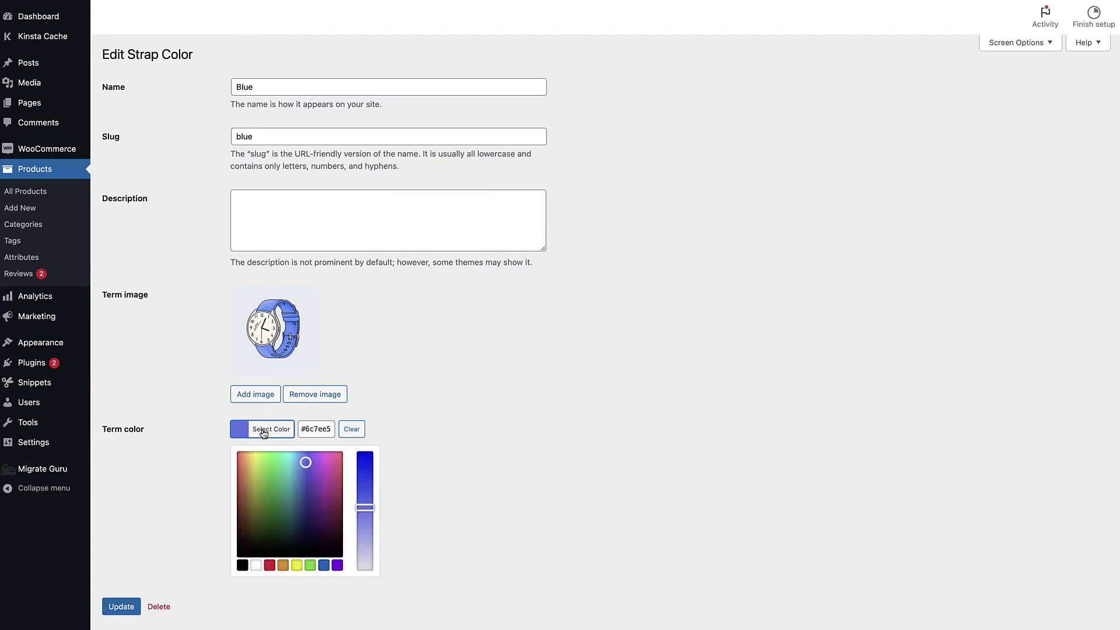
{"action": "left_click", "coordinate": [495, 425]}
{"action": "left_click", "coordinate": [117, 473]}
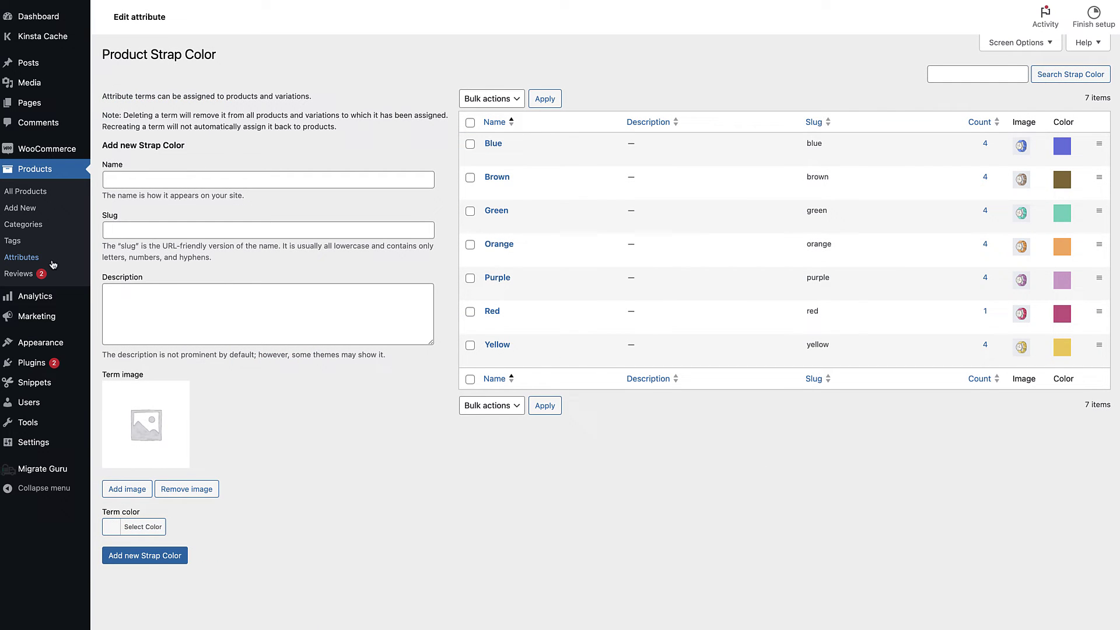
Step: Set the Strap Color attribute's style to Color swatches and update it
{"action": "left_click", "coordinate": [51, 263]}
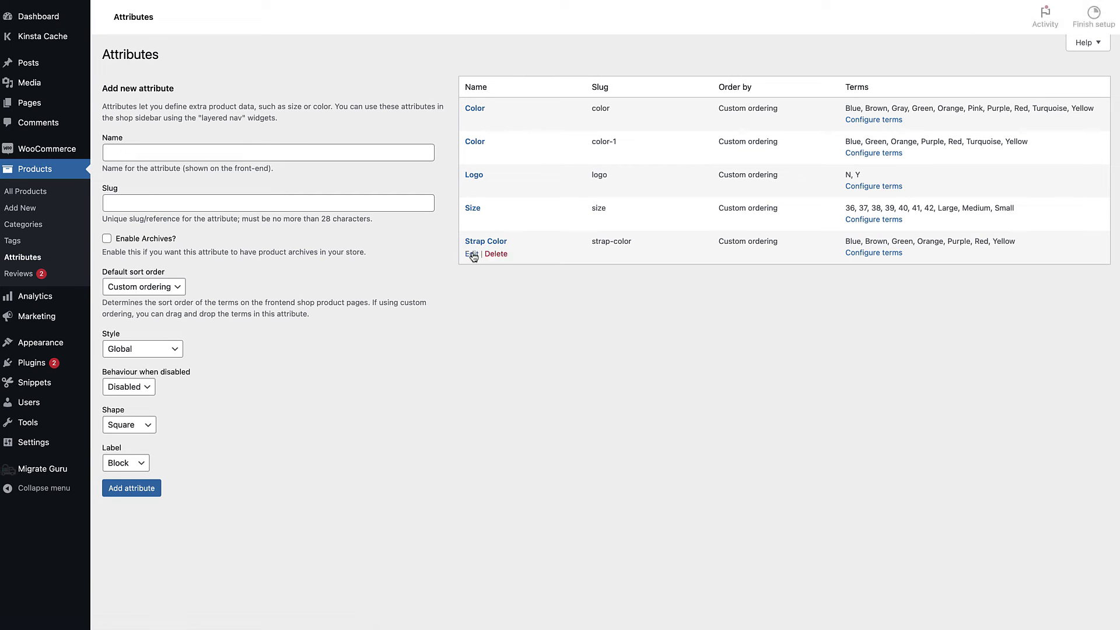
{"action": "left_click", "coordinate": [471, 254]}
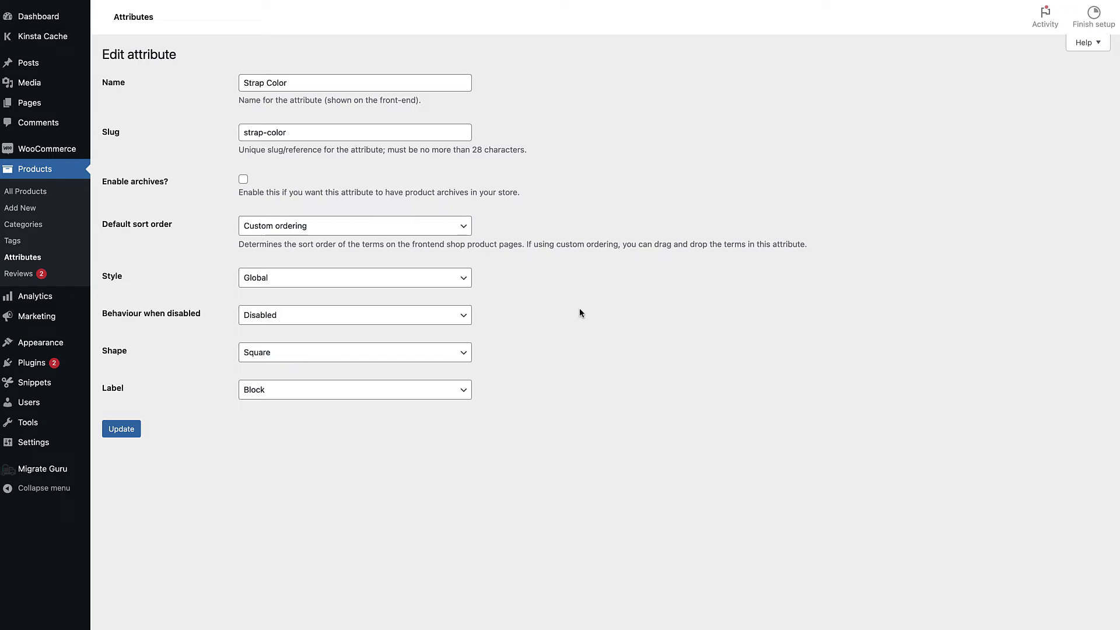
{"action": "left_click", "coordinate": [438, 279]}
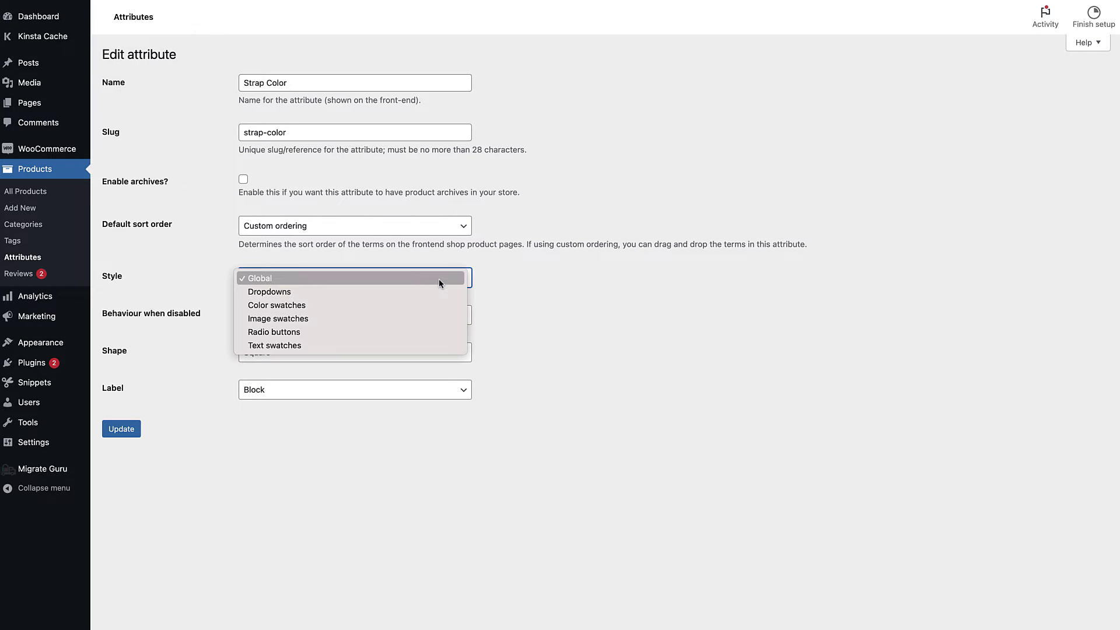
{"action": "left_click", "coordinate": [422, 306]}
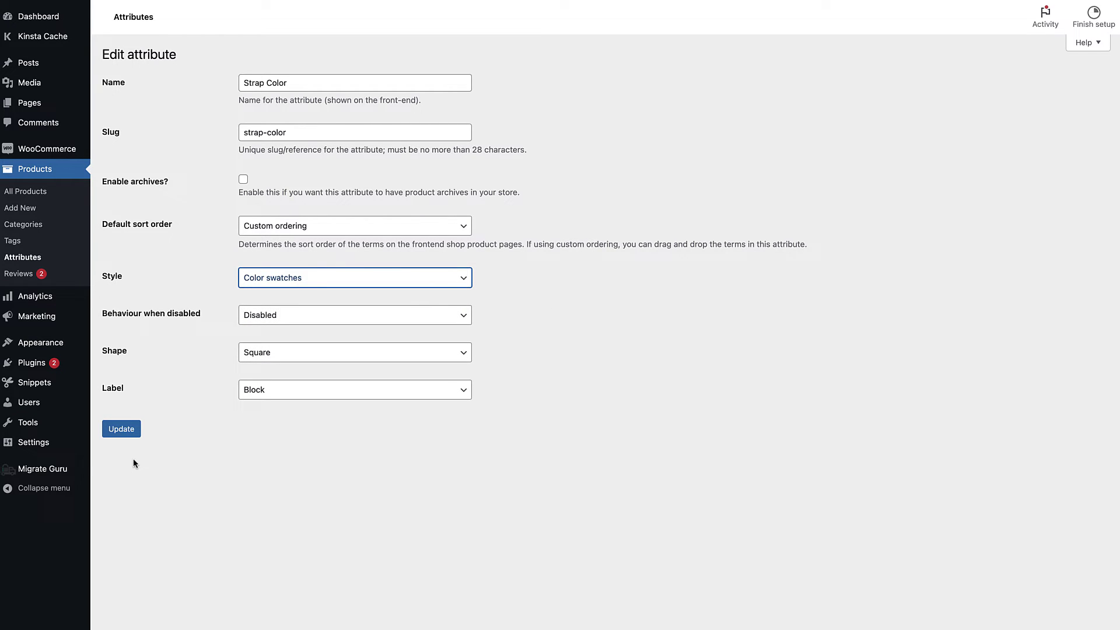
{"action": "left_click", "coordinate": [121, 429]}
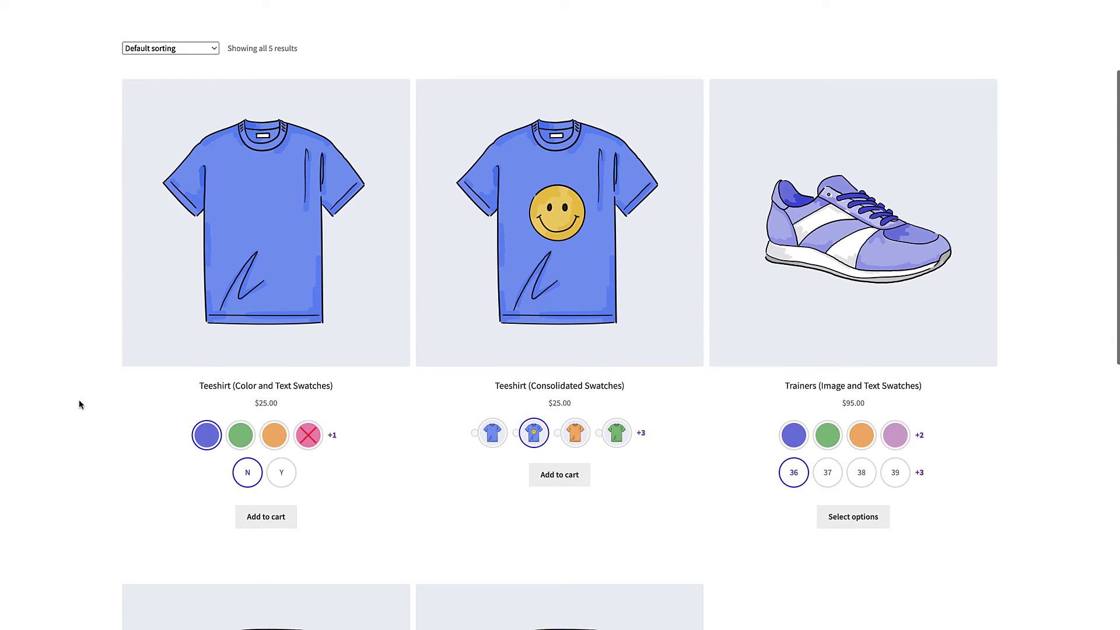
{"action": "scroll", "coordinate": [79, 404], "scroll_direction": "down", "scroll_amount": 4}
{"action": "scroll", "coordinate": [78, 405], "scroll_direction": "down", "scroll_amount": 2}
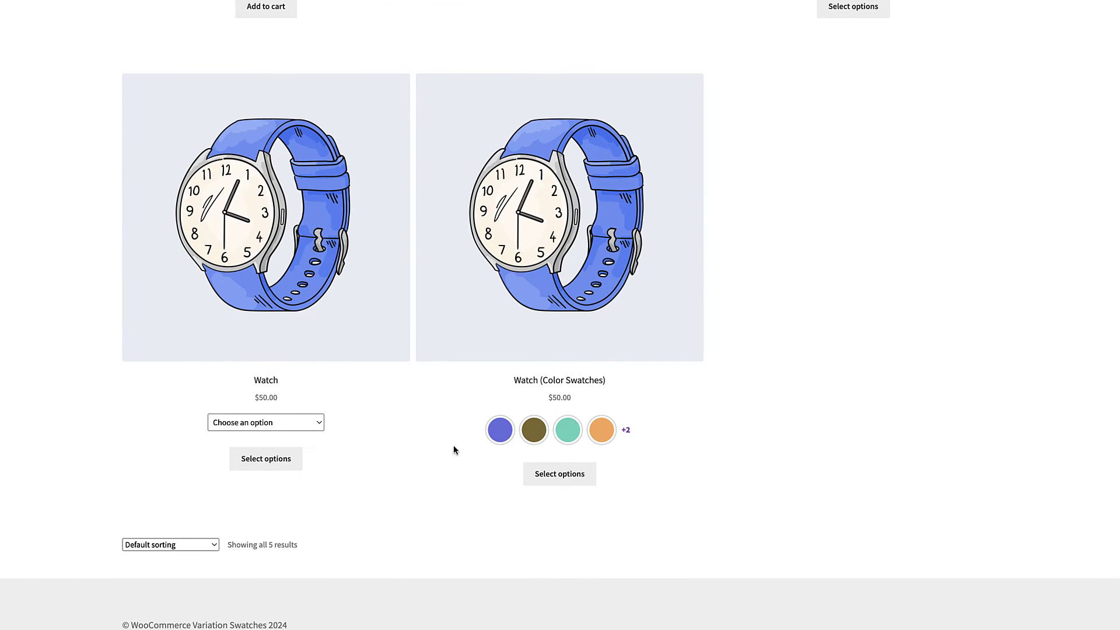
Step: Click the blue, brown and green swatches on Watch (Color Swatches), ending on Green
{"action": "left_click", "coordinate": [499, 430]}
{"action": "left_click", "coordinate": [533, 431]}
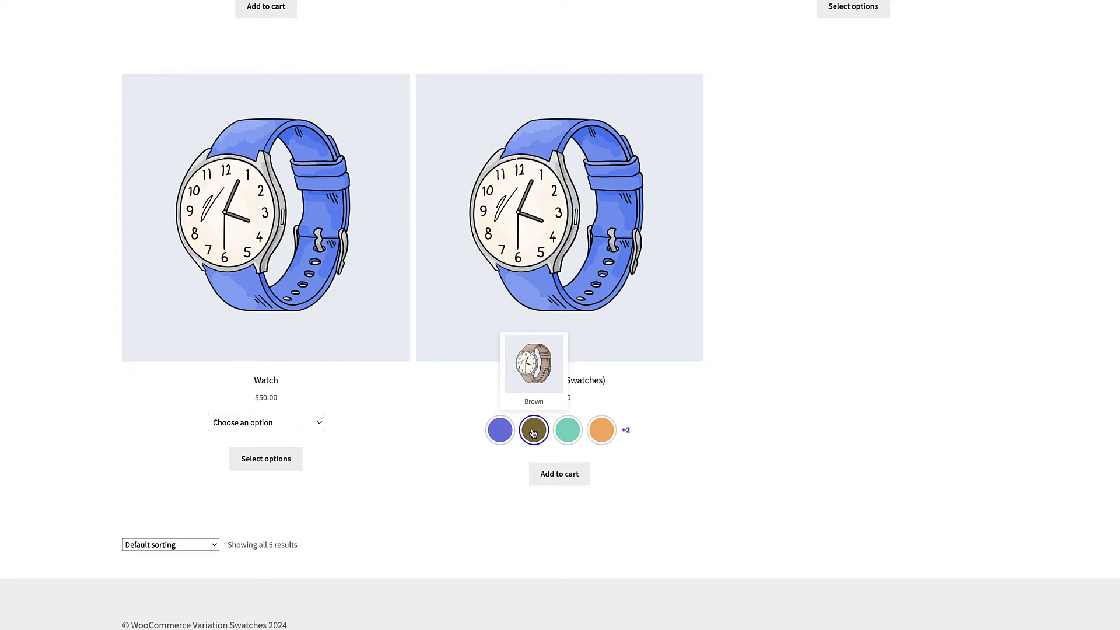
{"action": "left_click", "coordinate": [565, 431]}
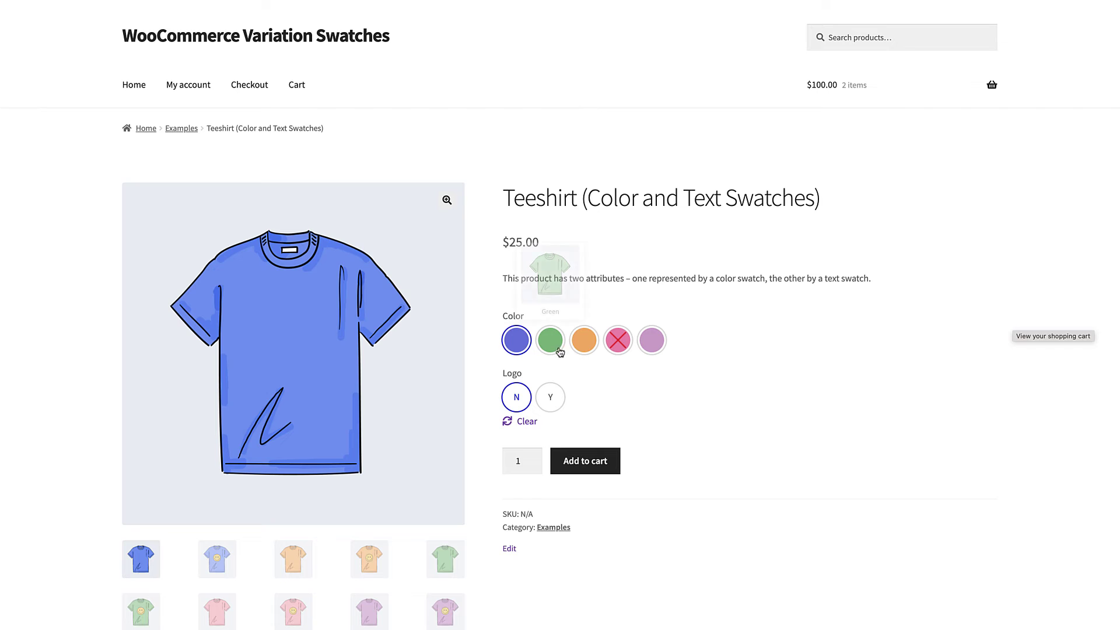
Step: Switch the Teeshirt colour swatch between green, orange, green again and purple
{"action": "left_click", "coordinate": [550, 342]}
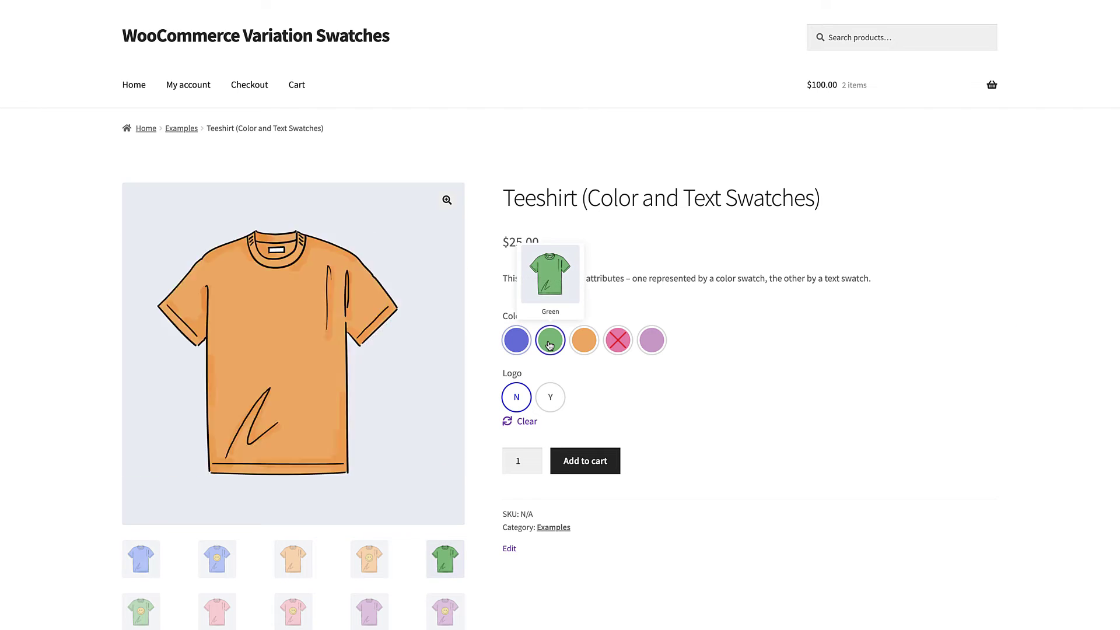
{"action": "left_click", "coordinate": [584, 342]}
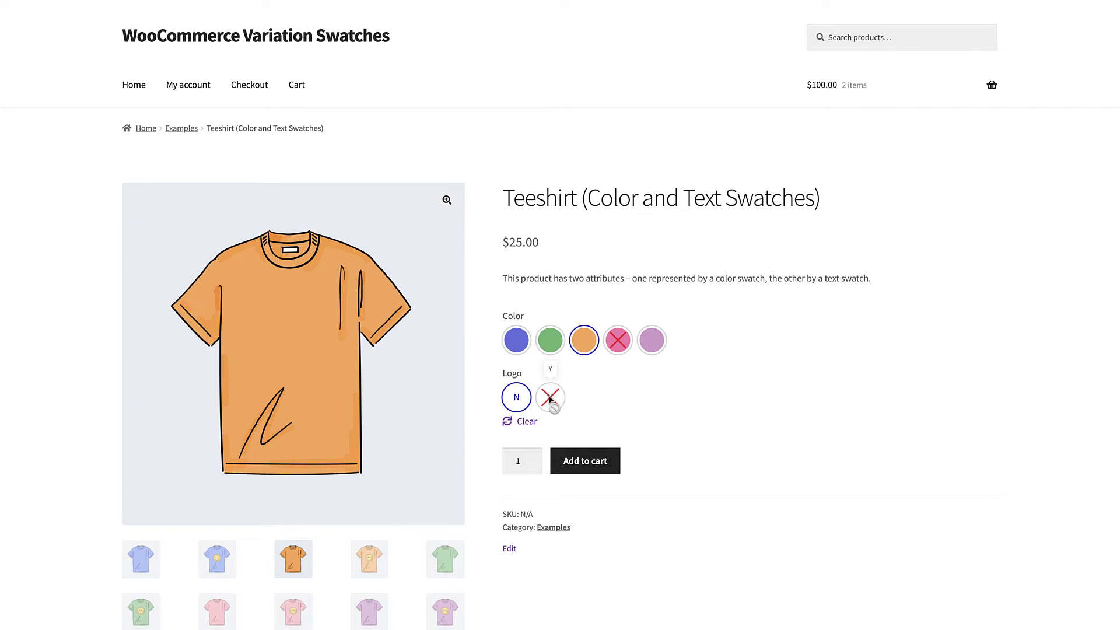
{"action": "left_click", "coordinate": [550, 341]}
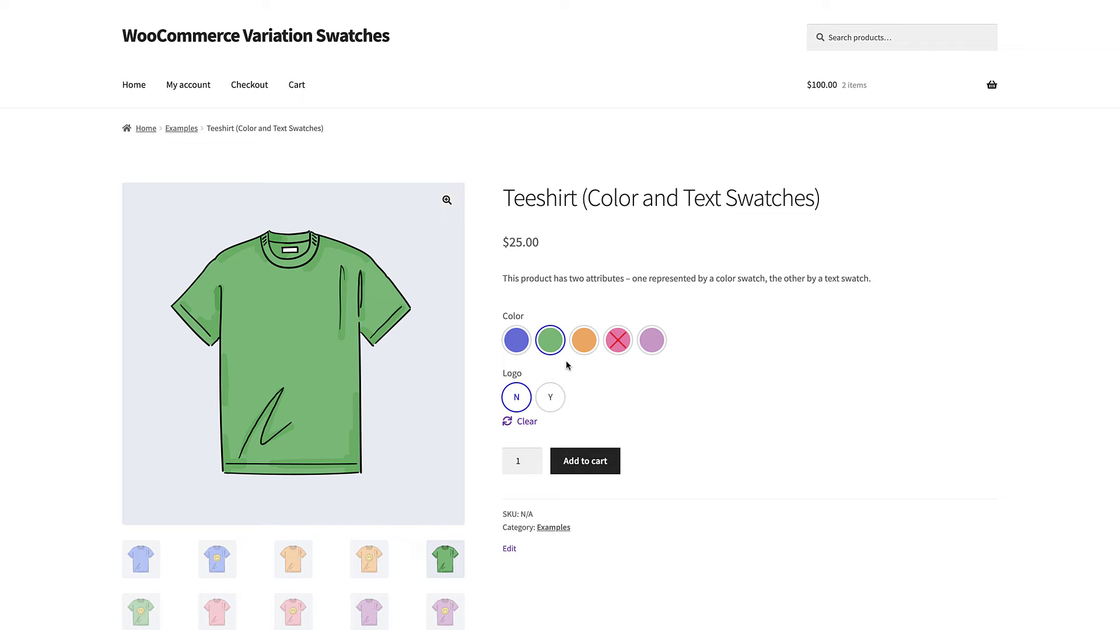
{"action": "left_click", "coordinate": [652, 342]}
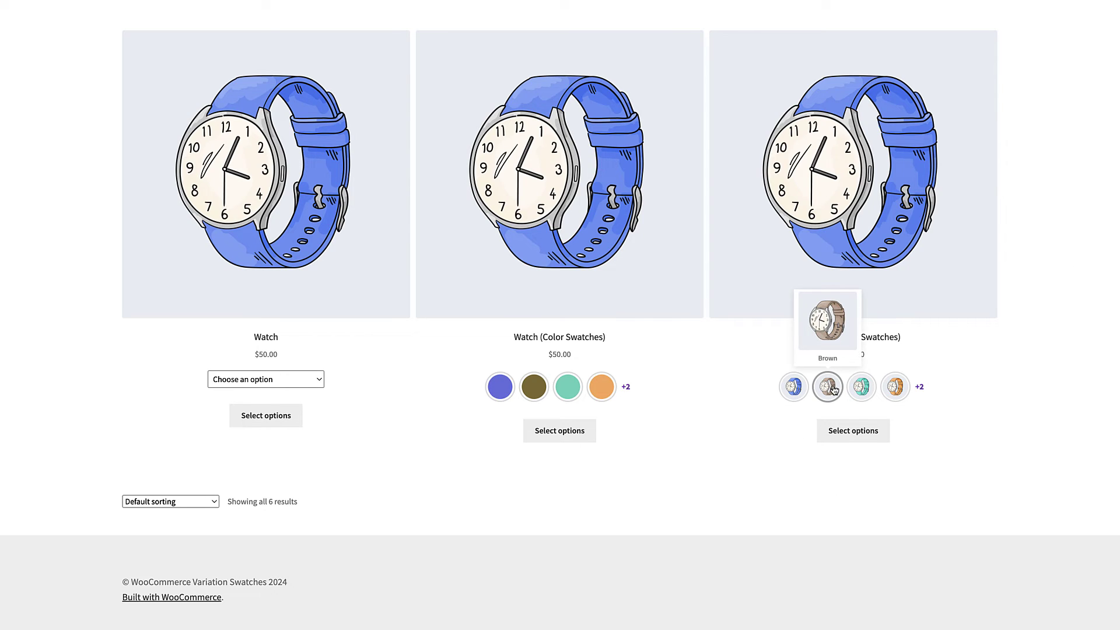
Step: Select the orange image swatch on Watch (Image Swatches) and add it to the cart
{"action": "left_click", "coordinate": [895, 393]}
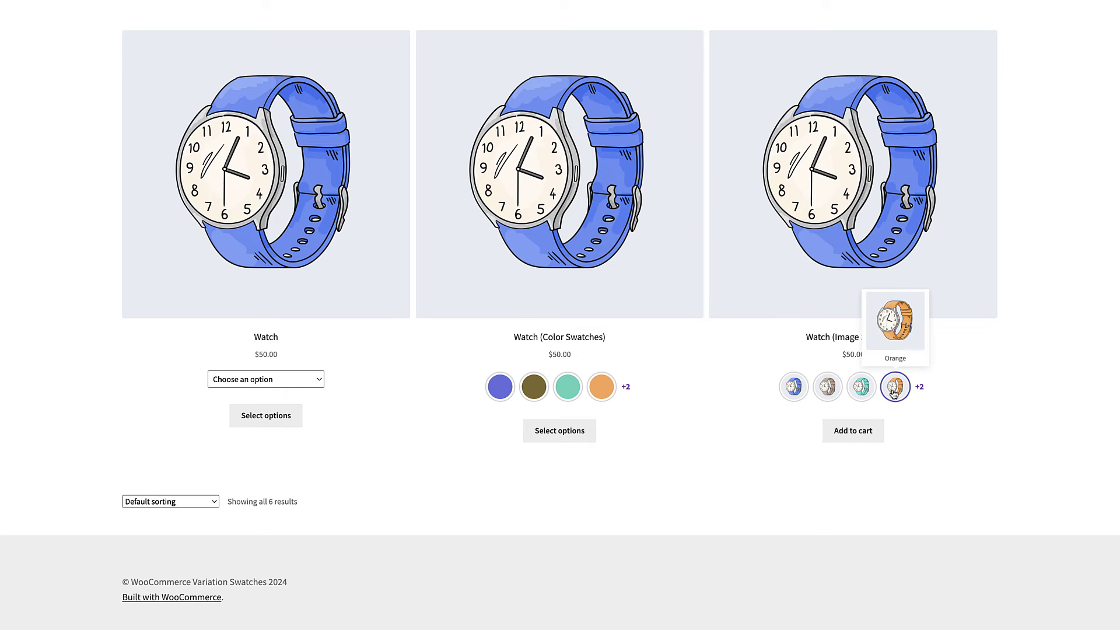
{"action": "left_click", "coordinate": [862, 436]}
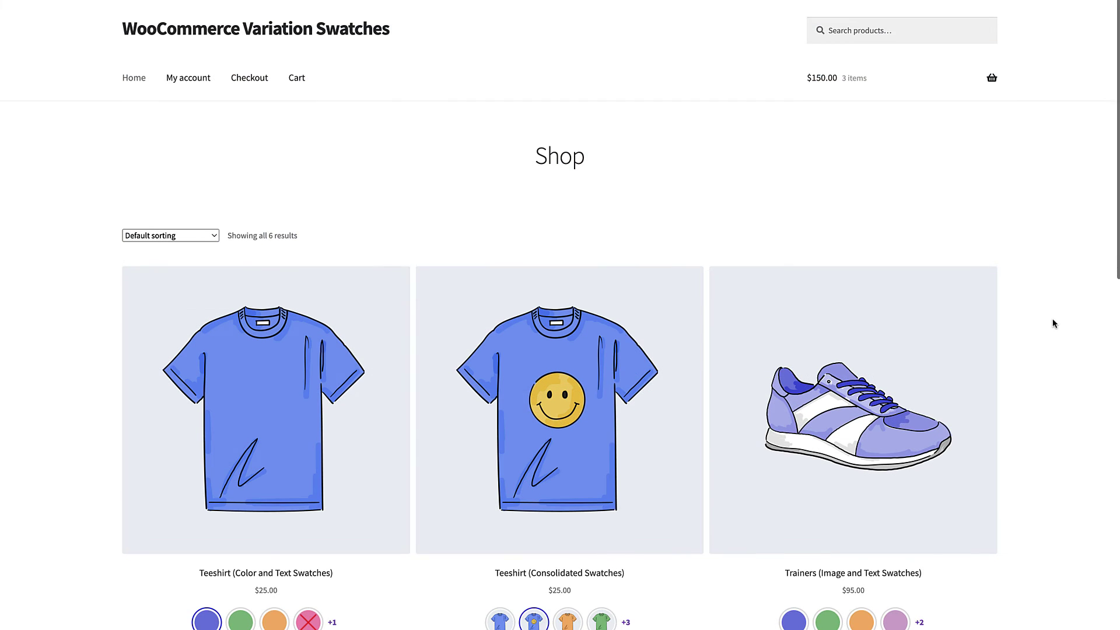
{"action": "scroll", "coordinate": [1053, 323], "scroll_direction": "down", "scroll_amount": 2}
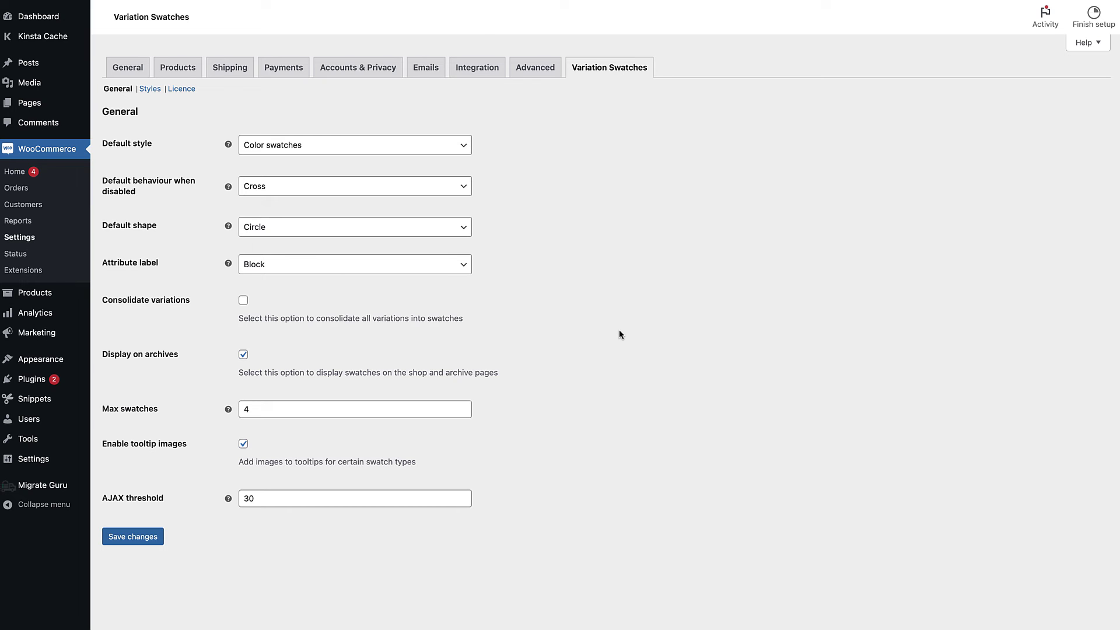
Step: Lower Max swatches from 4 to 3 and save the Variation Swatches settings
{"action": "left_click", "coordinate": [463, 413]}
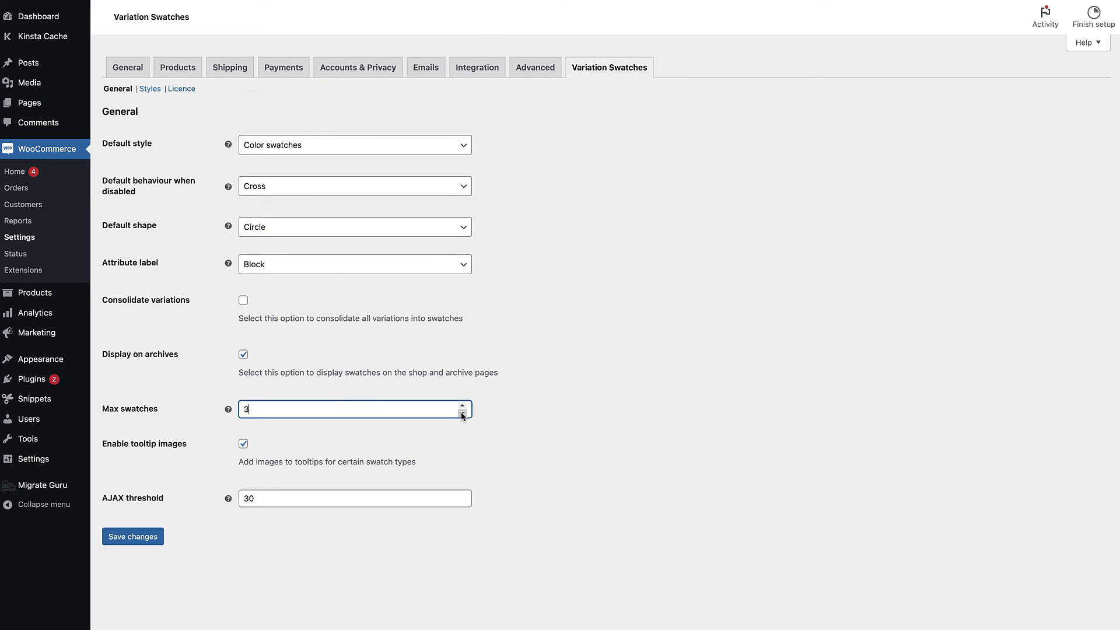
{"action": "left_click", "coordinate": [112, 541]}
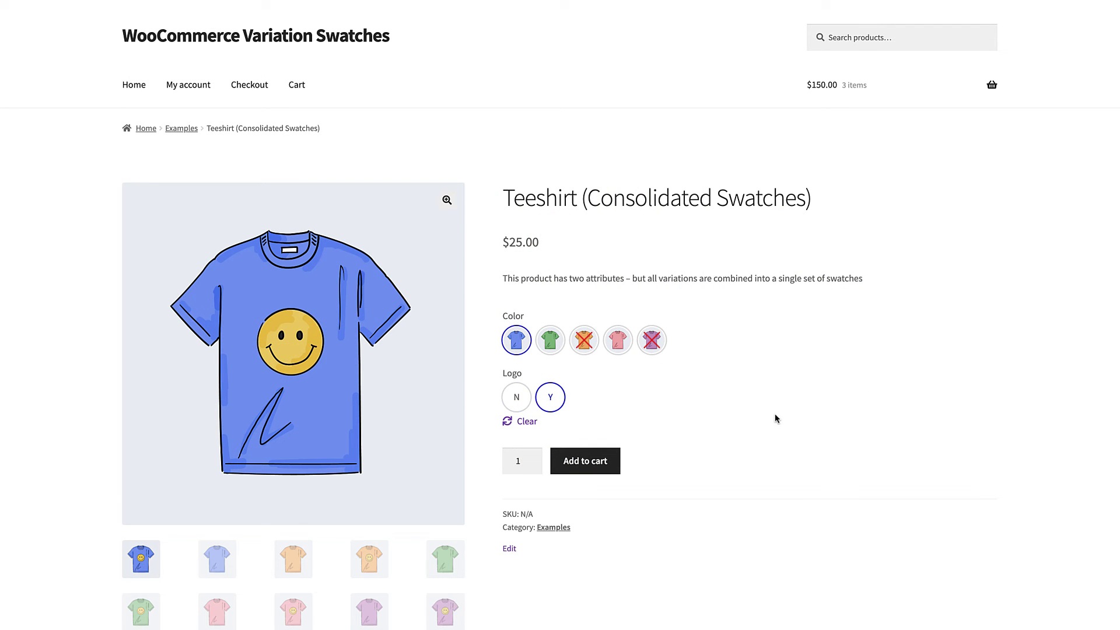
Step: Set Consolidate swatches to Yes on the Teeshirt (Consolidated Swatches) variations and update the product
{"action": "left_click", "coordinate": [364, 3]}
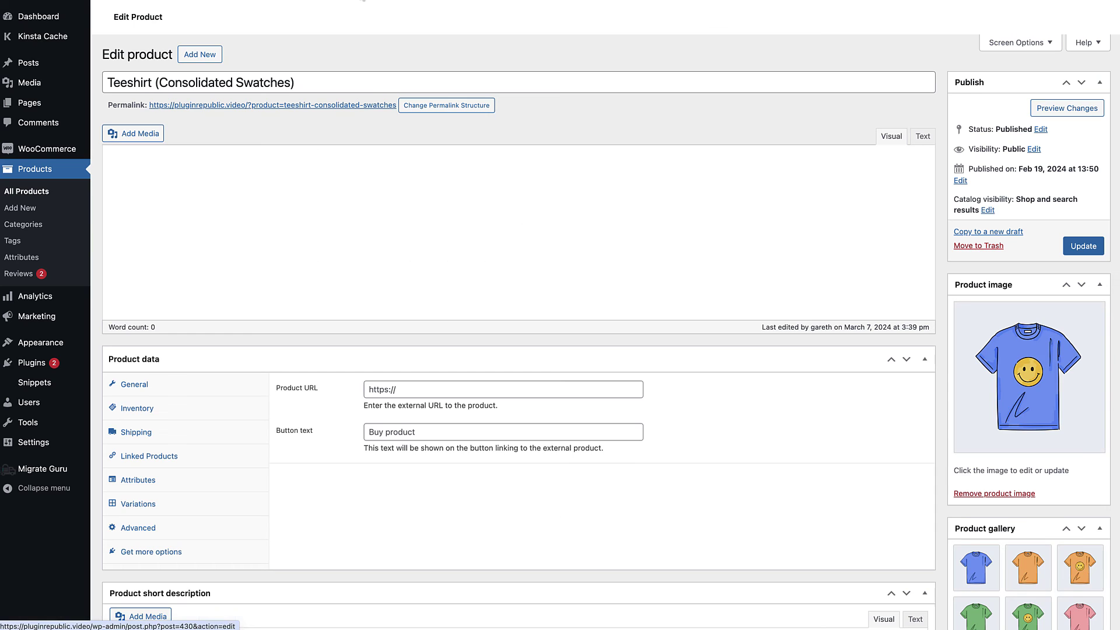
{"action": "left_click", "coordinate": [173, 567]}
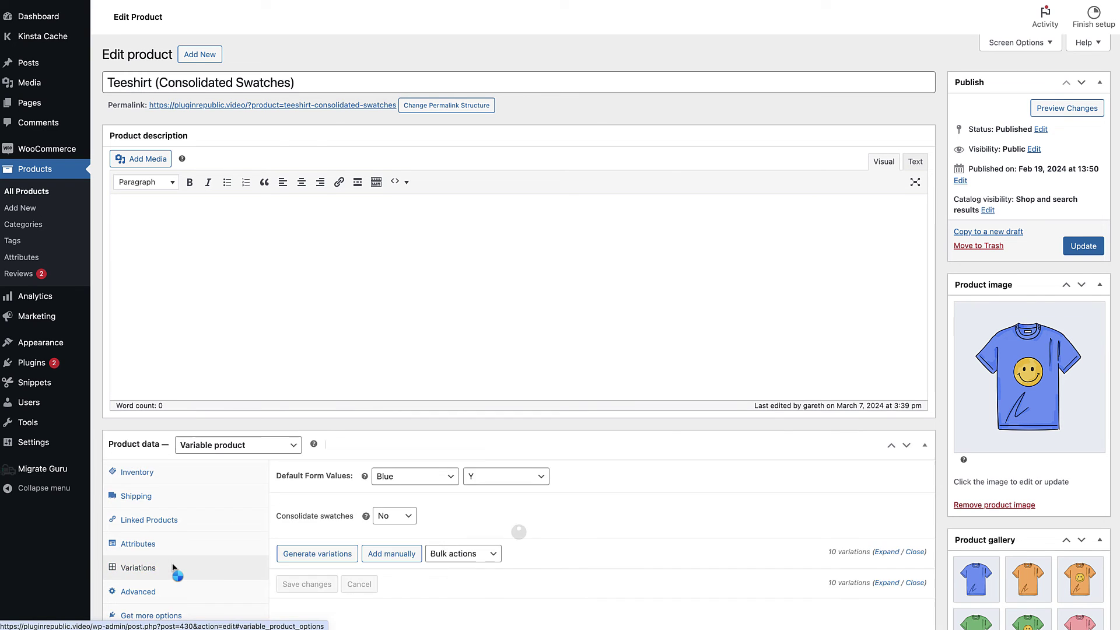
{"action": "scroll", "coordinate": [517, 555], "scroll_direction": "down", "scroll_amount": 5}
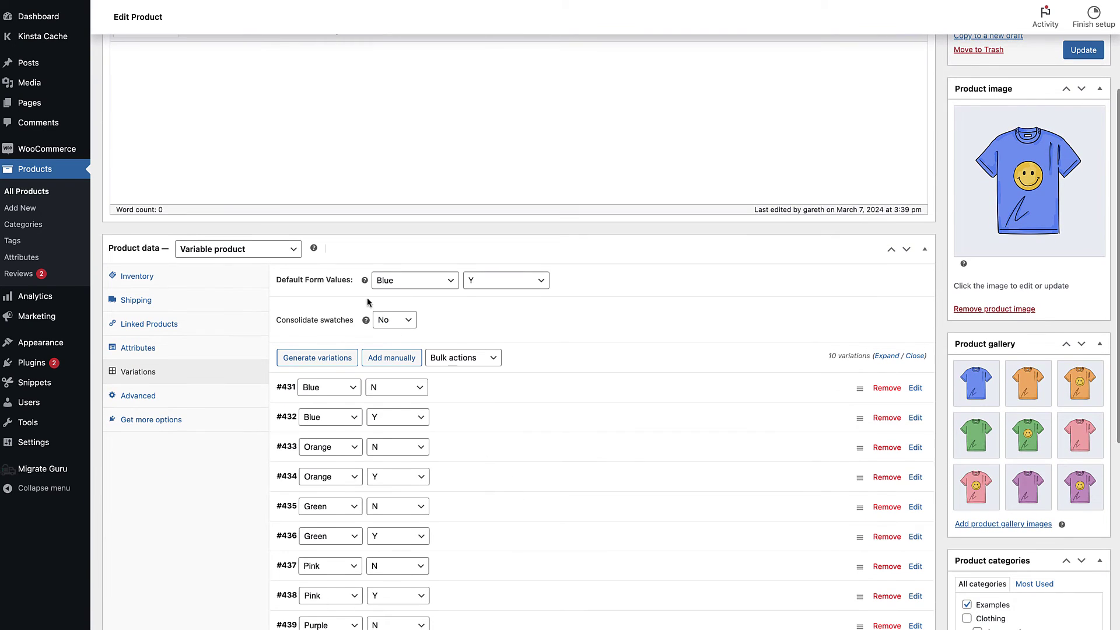
{"action": "left_click", "coordinate": [392, 319]}
{"action": "left_click", "coordinate": [396, 336]}
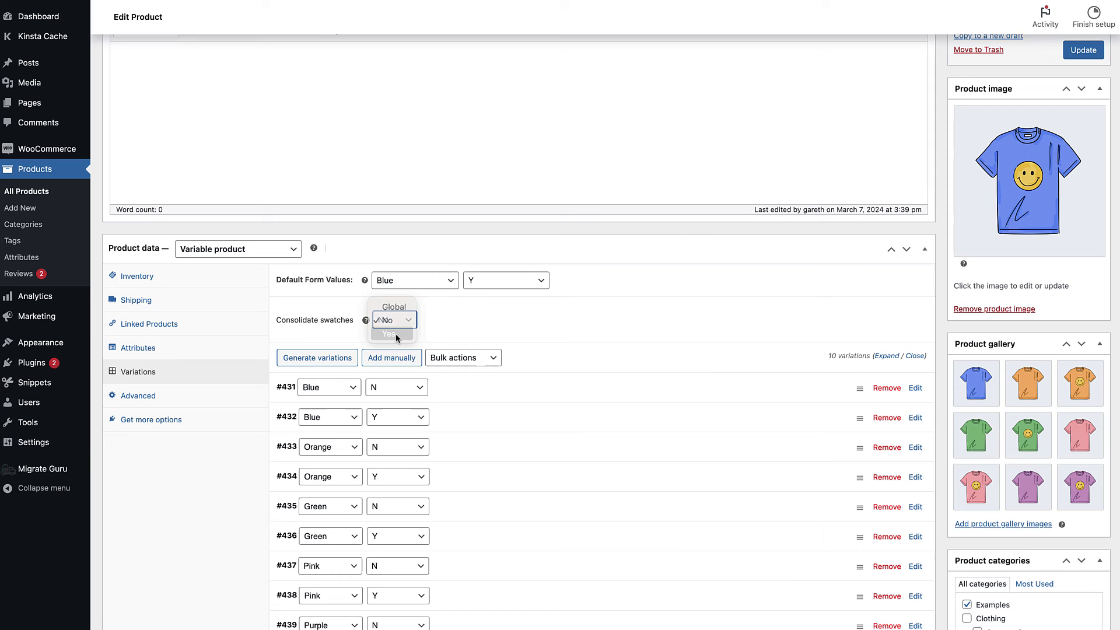
{"action": "scroll", "coordinate": [700, 360], "scroll_direction": "up", "scroll_amount": 5}
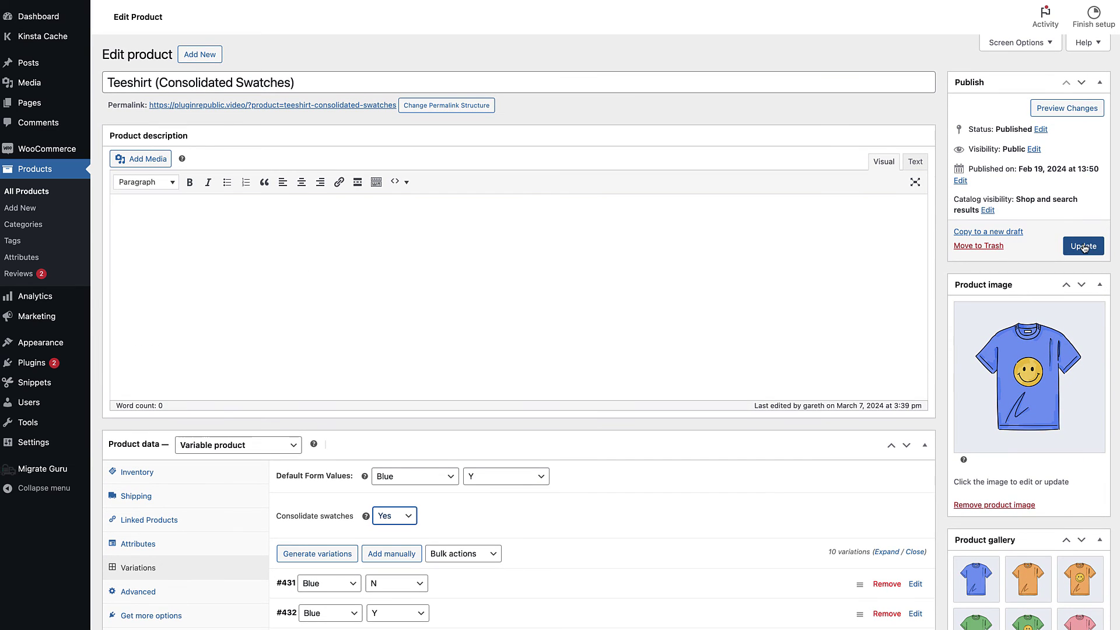
{"action": "left_click", "coordinate": [1083, 246]}
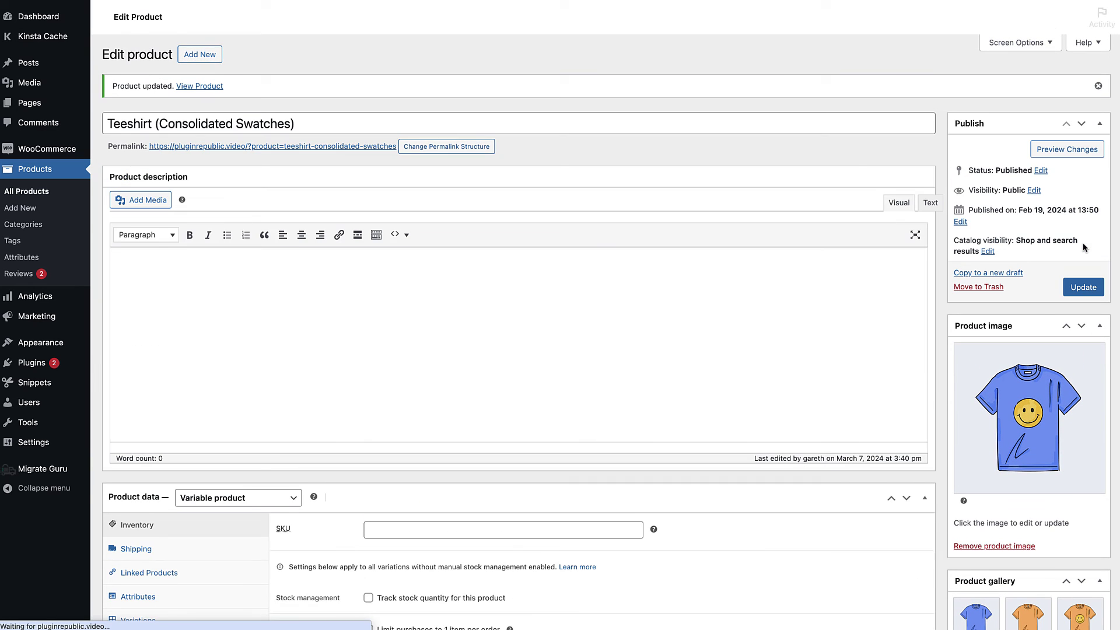